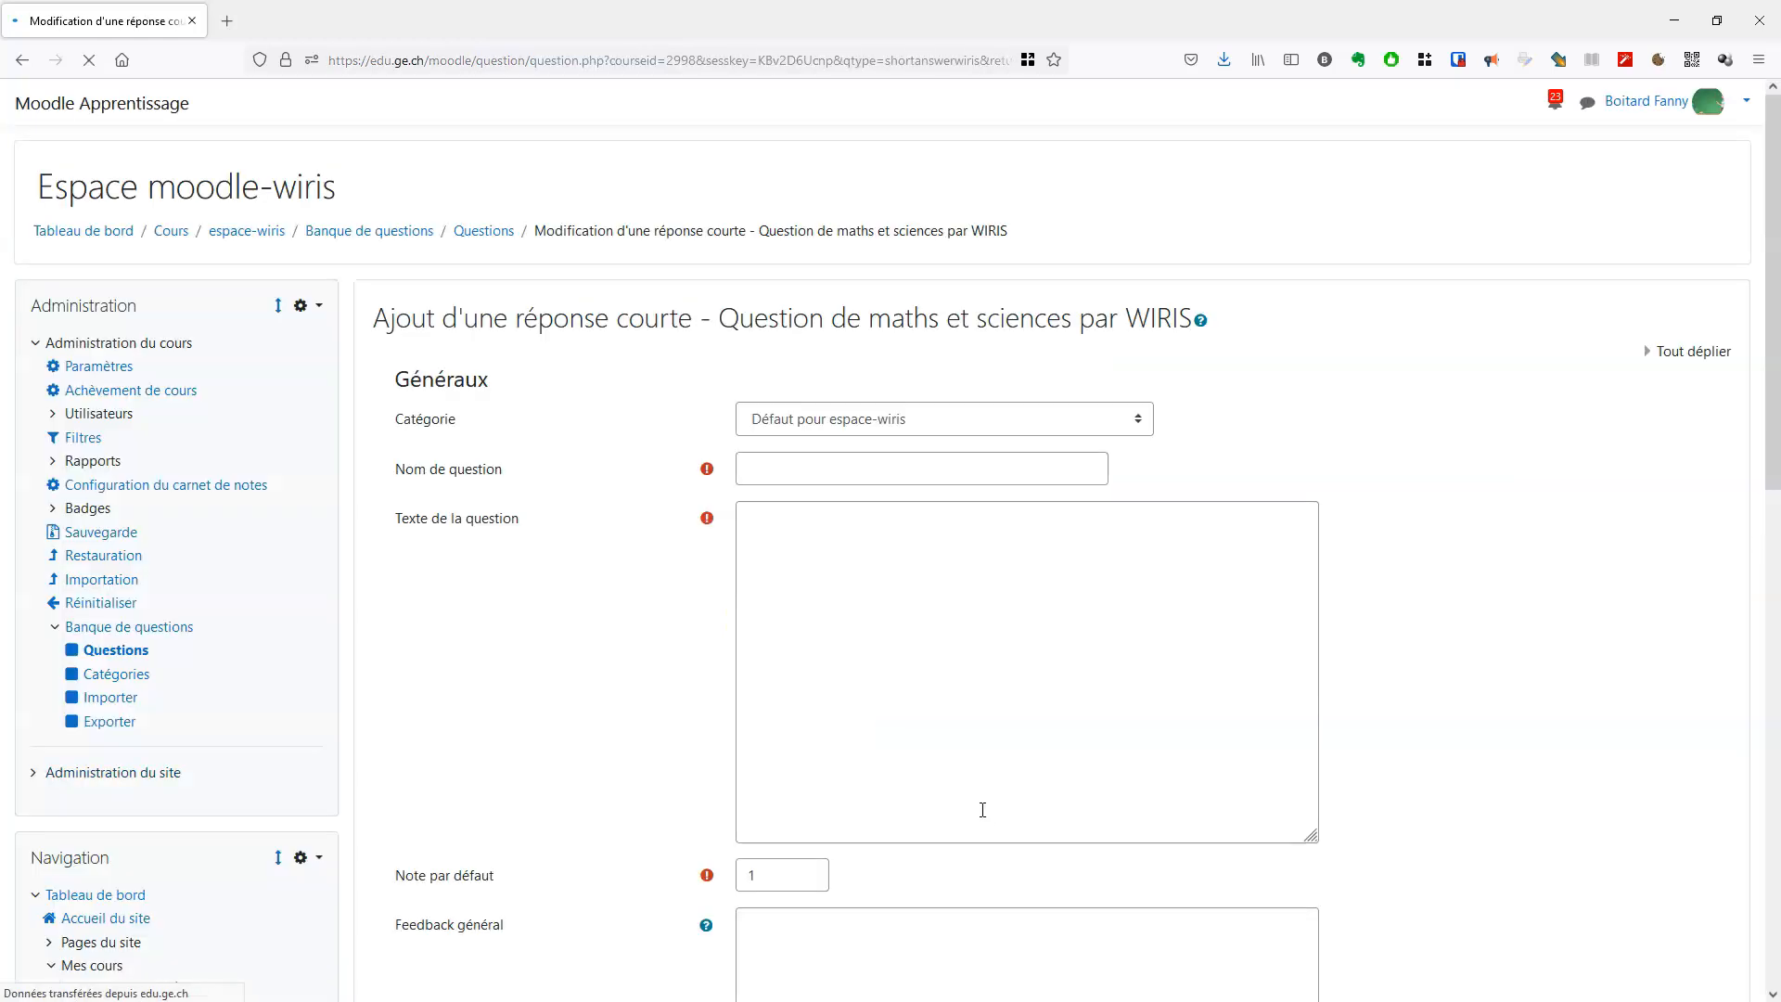
- Enter a variable-name placeholder prefixed with # in the question text
left_click(847, 471)
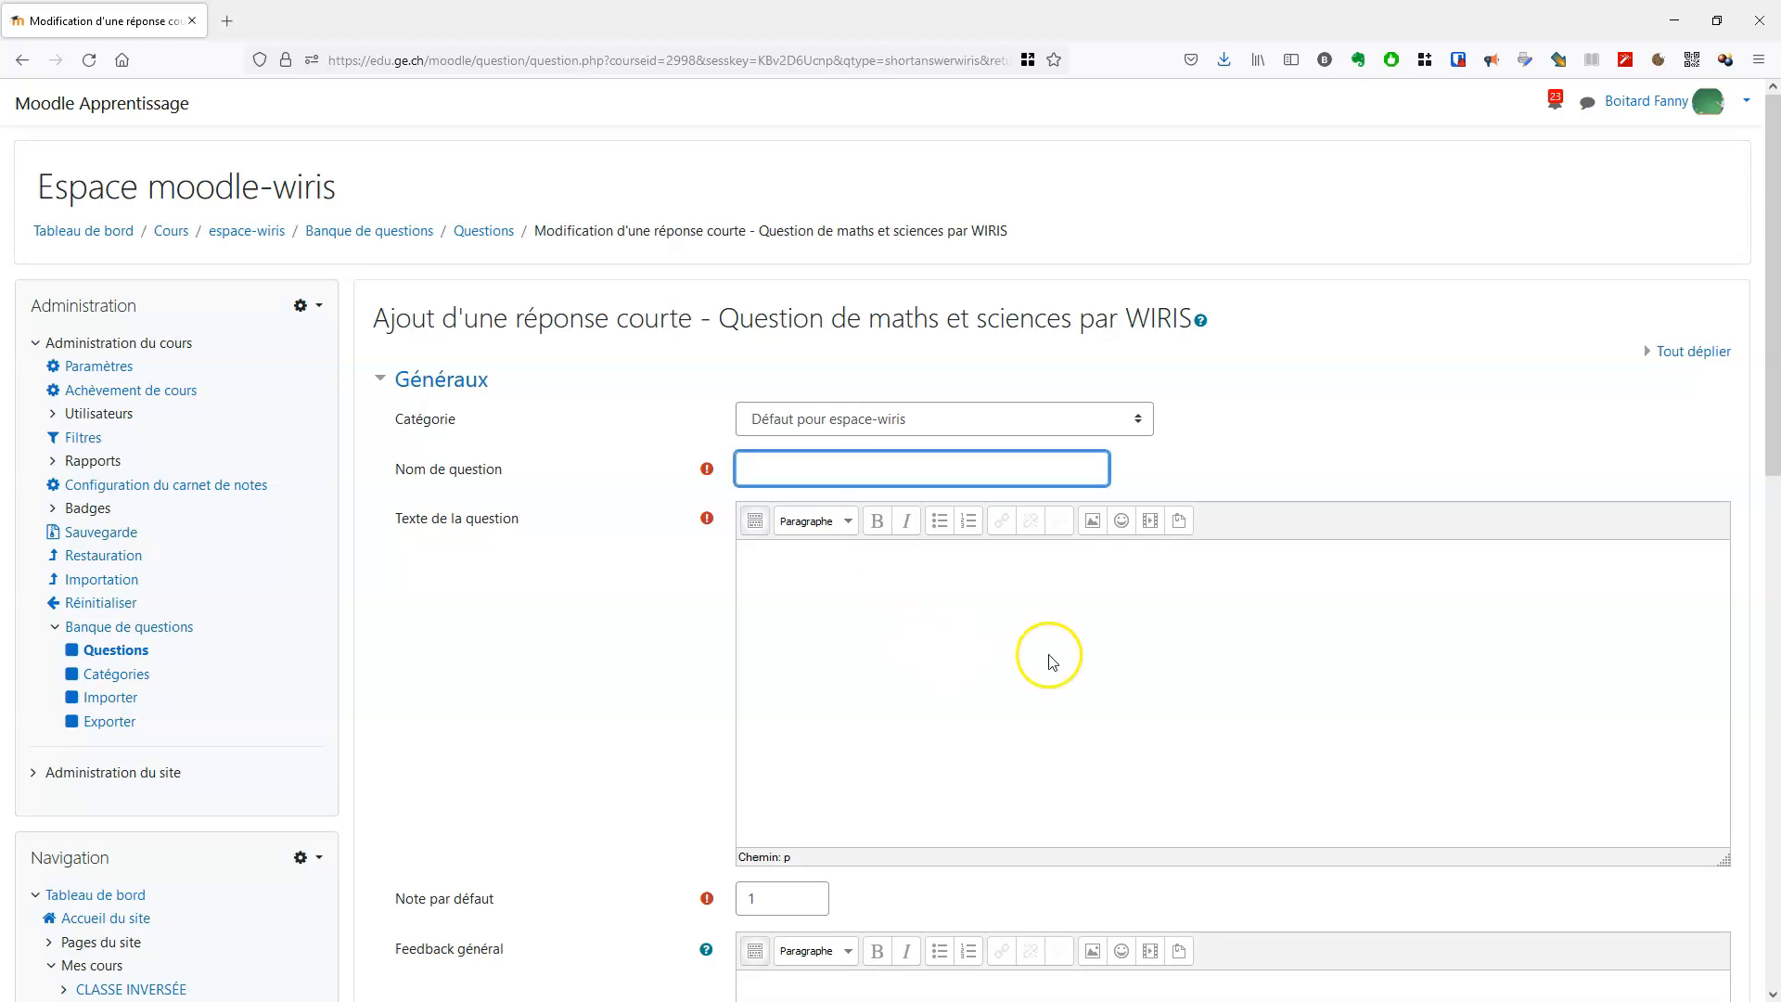
scroll(1053, 661, "down", 2)
scroll(970, 515, "down", 1)
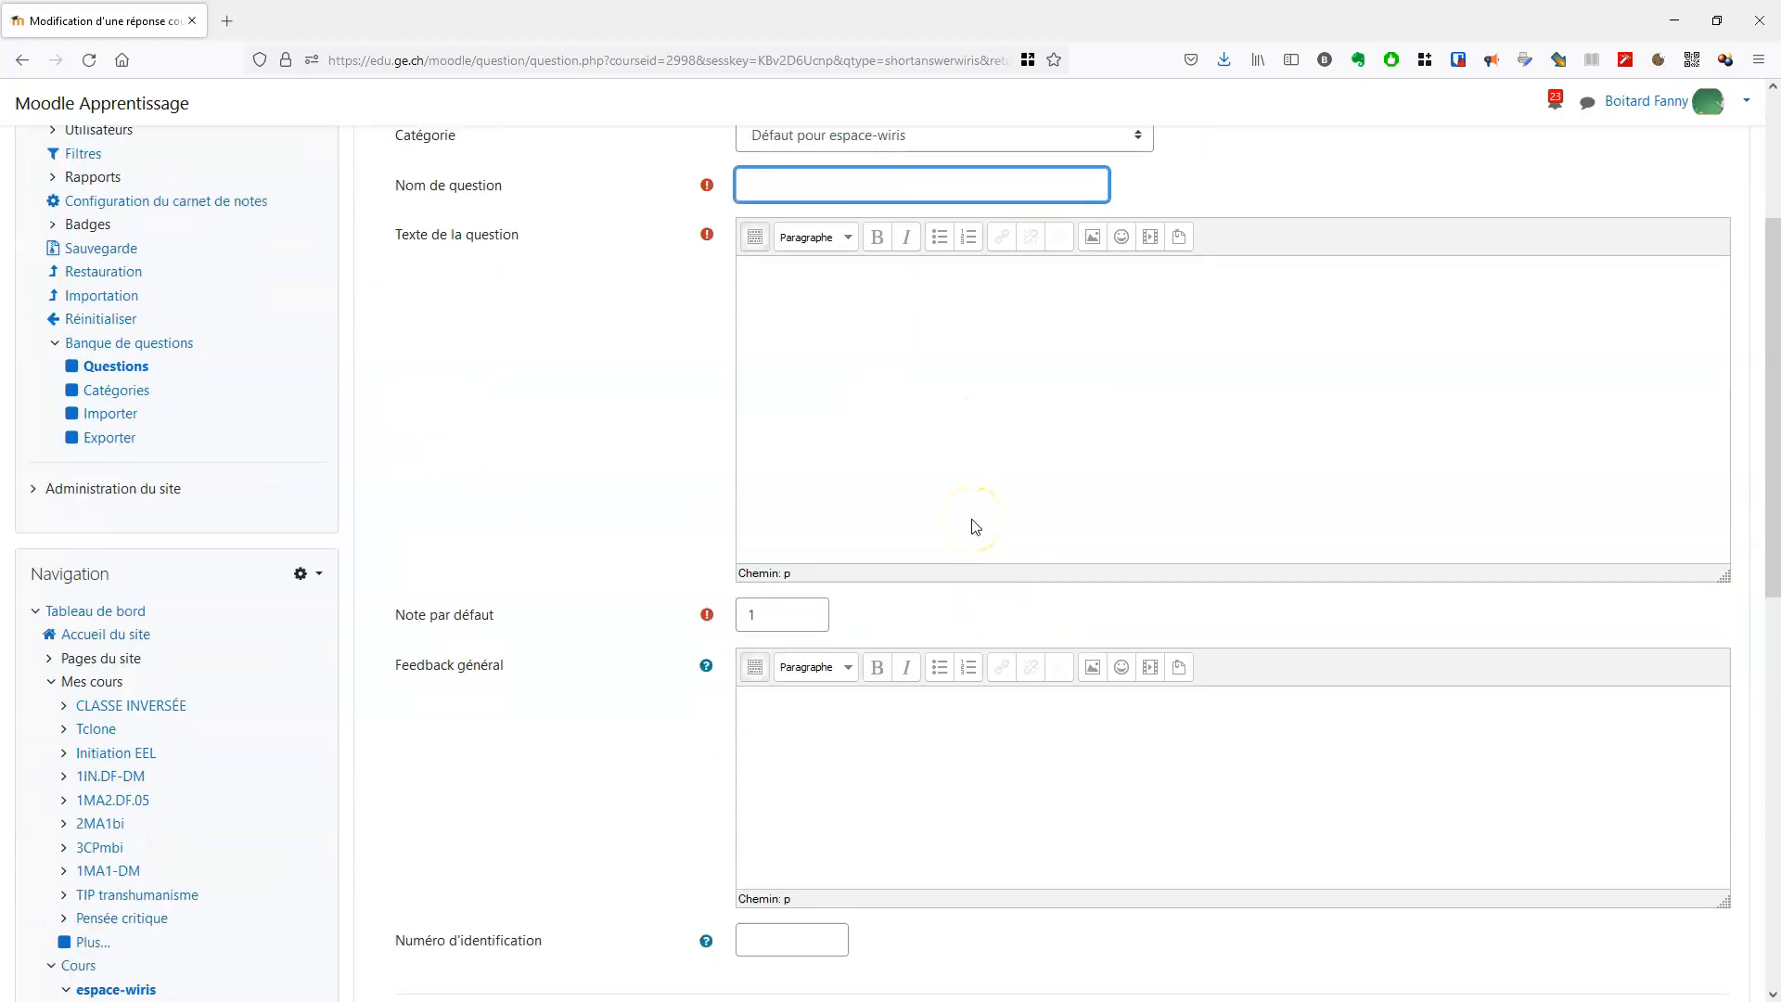
left_click(919, 401)
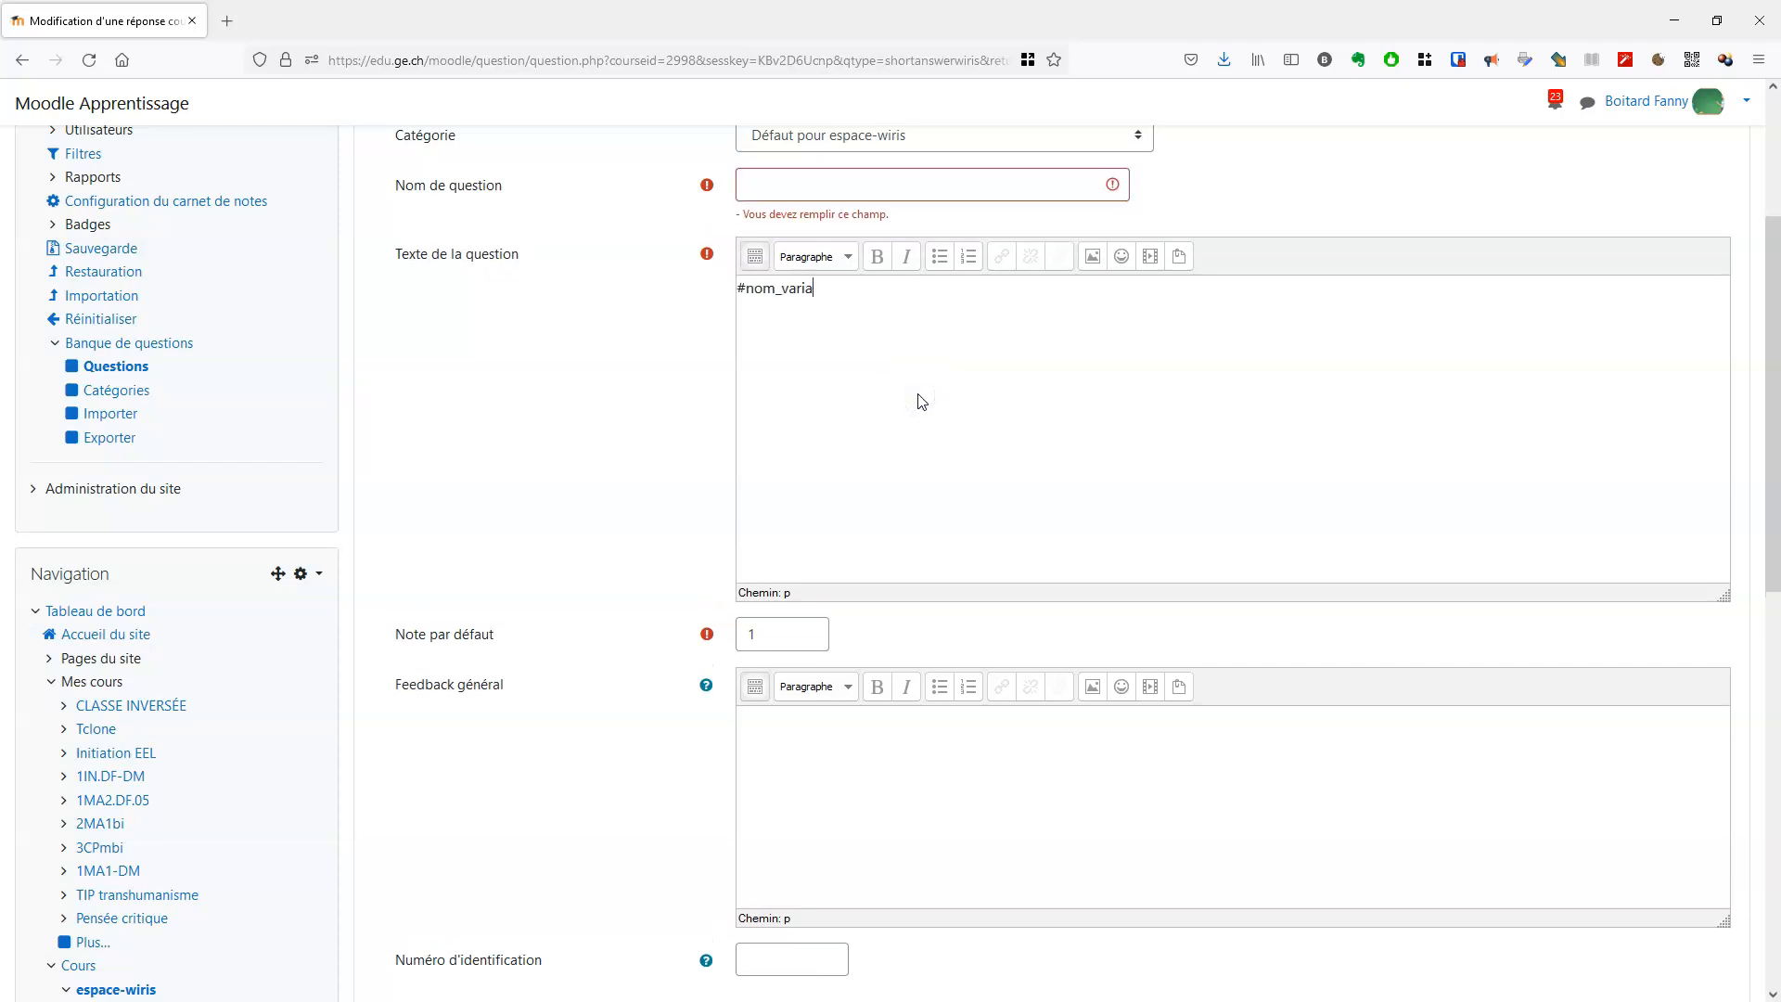
left_click(742, 286)
- Open Quizzes Studio for Réponse 1 and enter #sol as the correct answer
scroll(1073, 556, "down", 4)
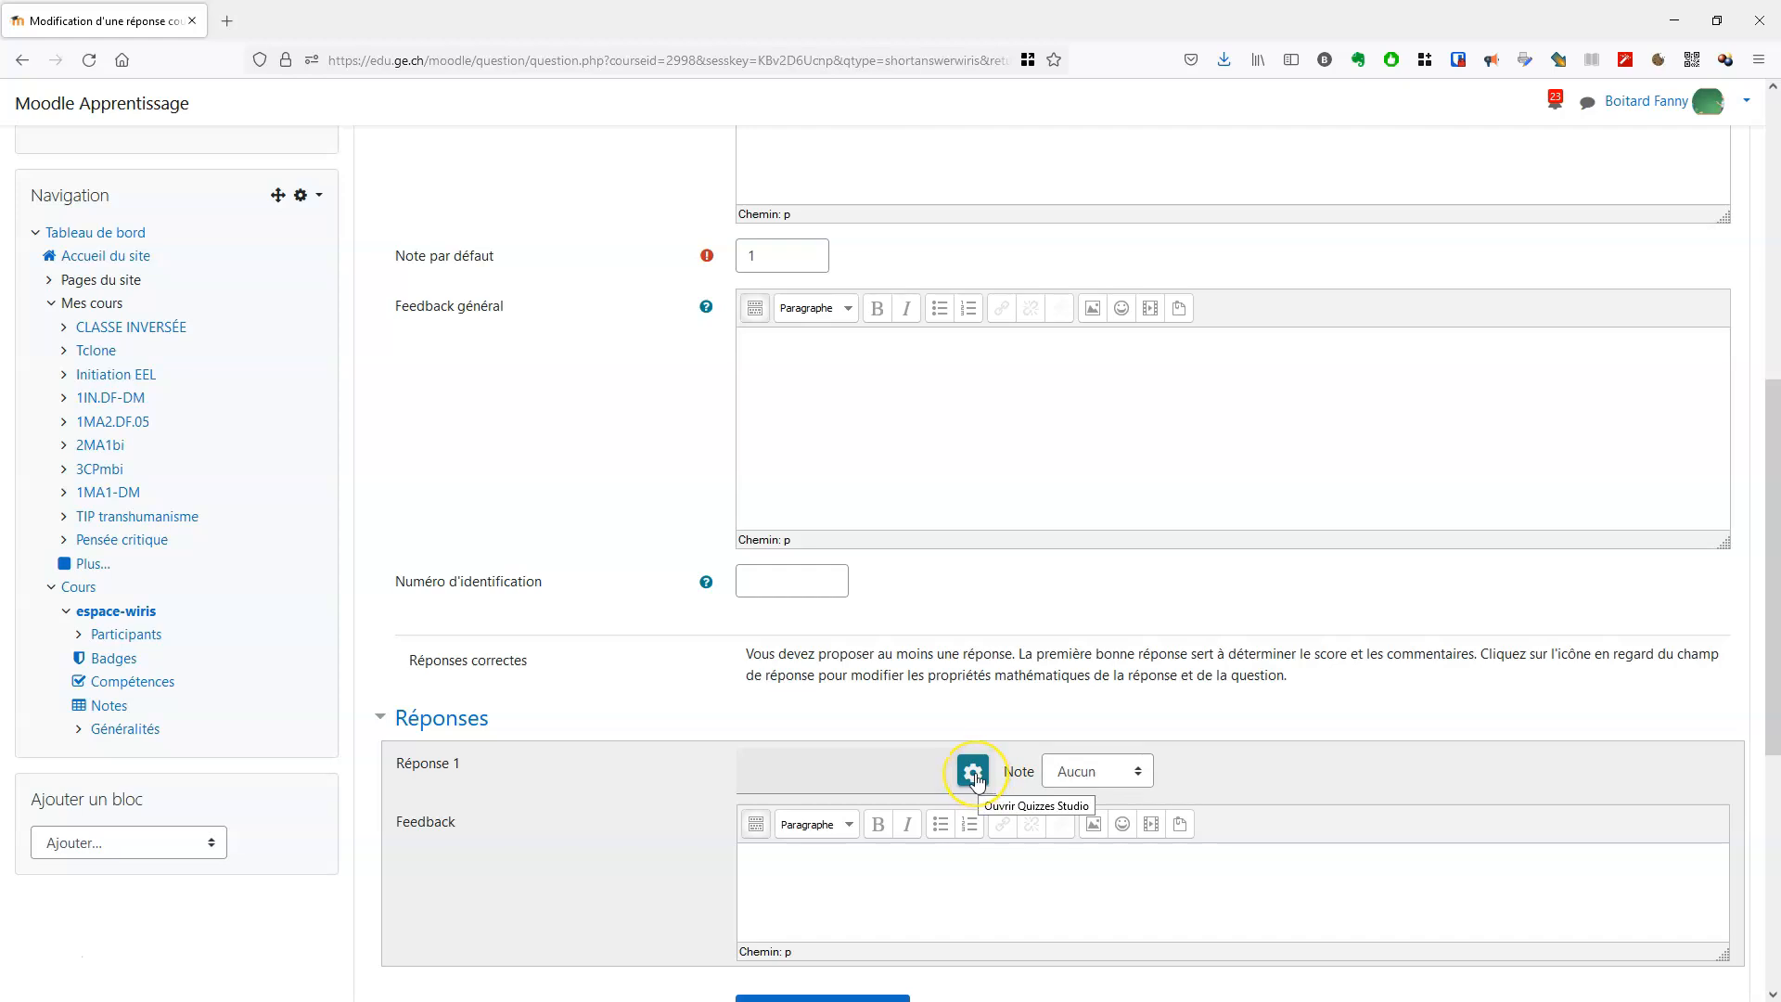
left_click(973, 776)
left_click(974, 776)
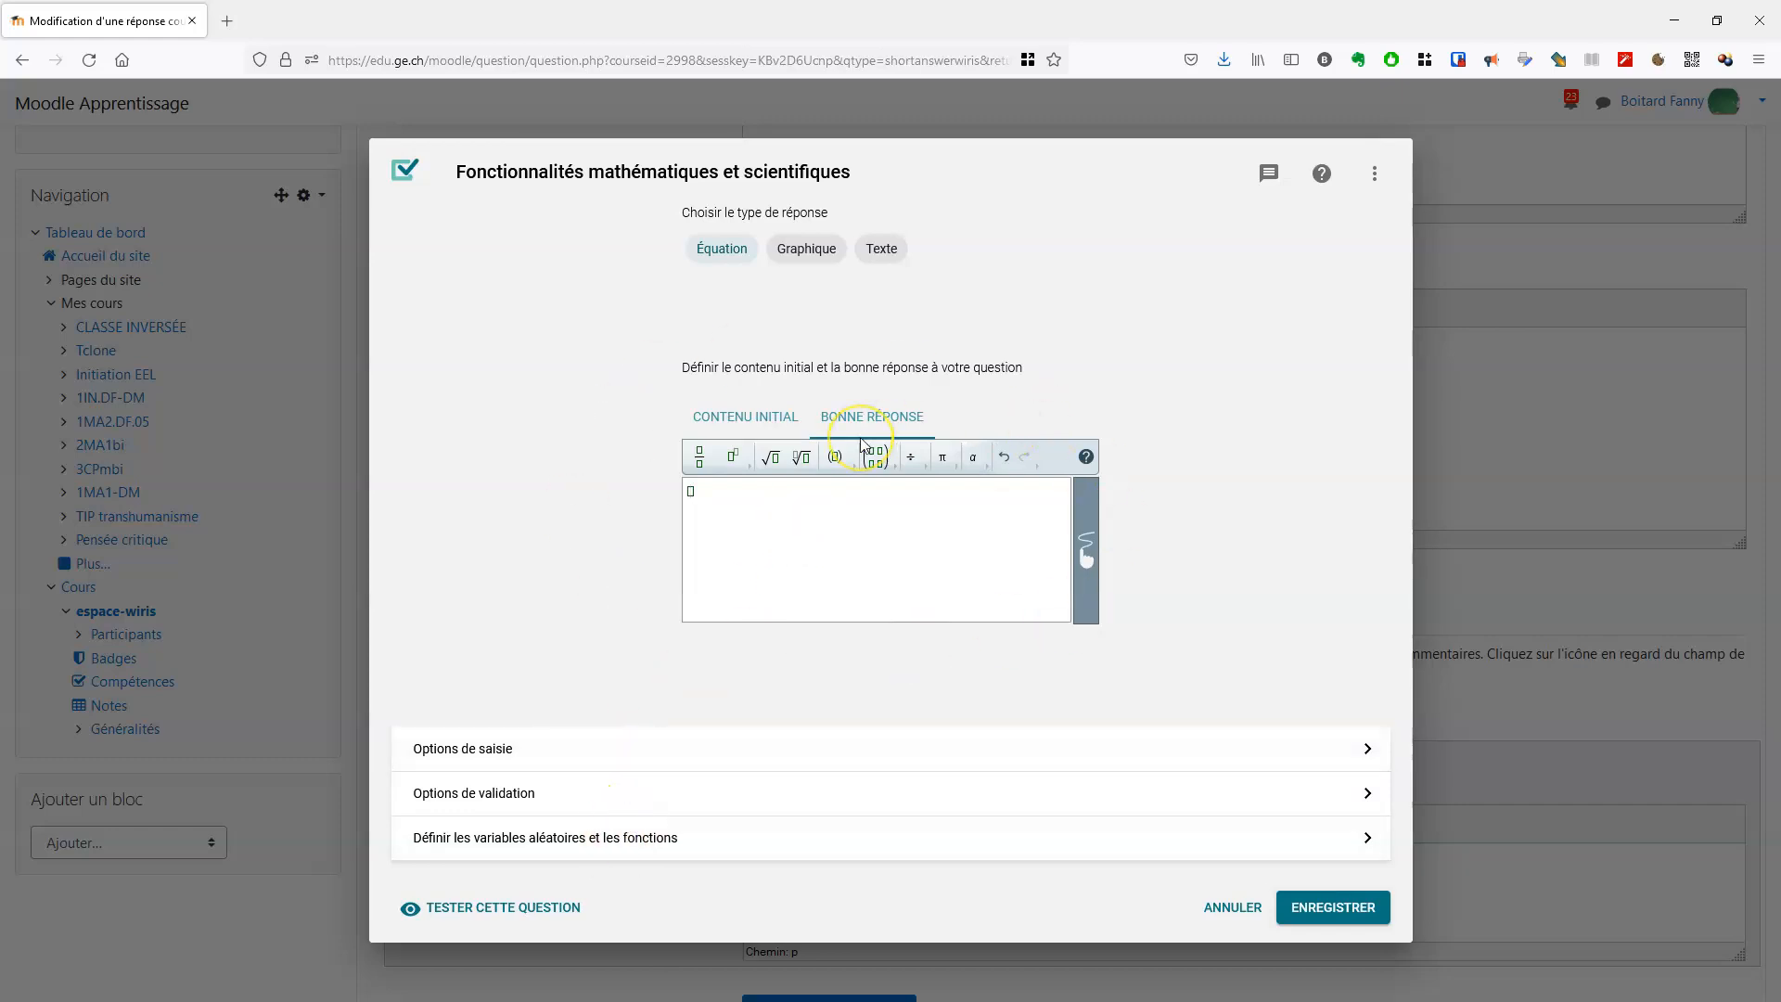
left_click(816, 530)
left_click(793, 505)
- Examine the answer's input options, first the suitable ones and then all of them, and return to the main settings
left_click(642, 750)
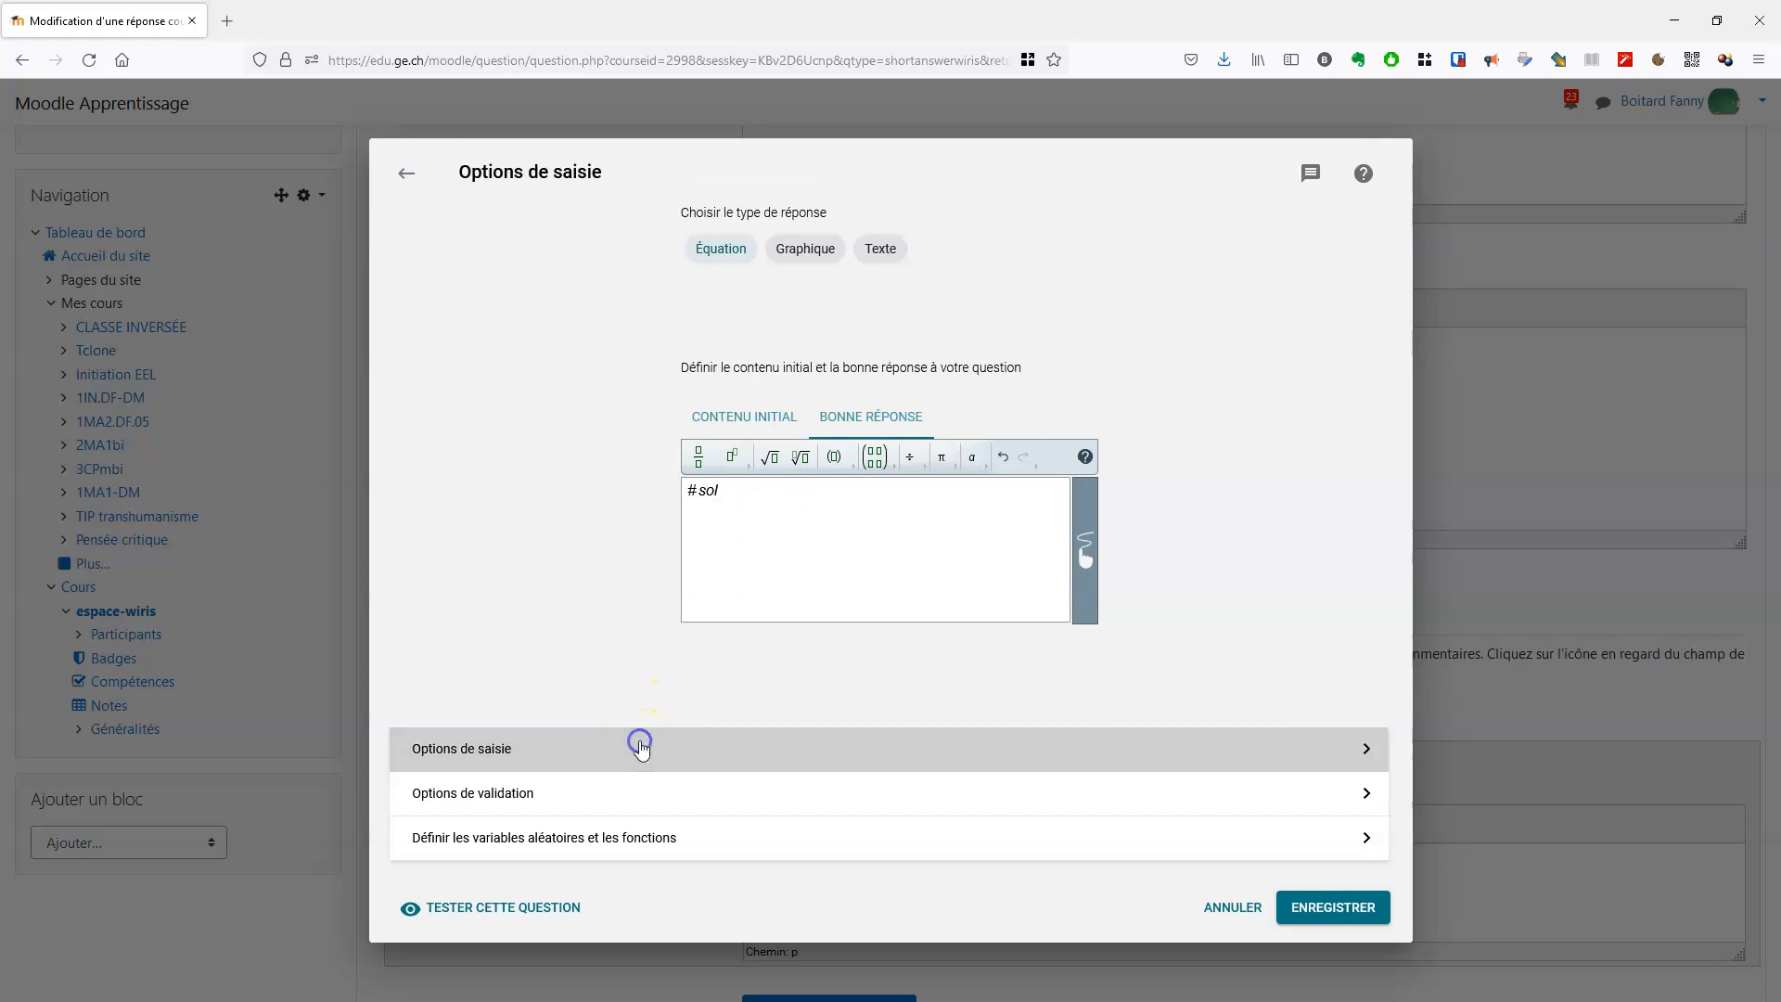
left_click(1138, 494)
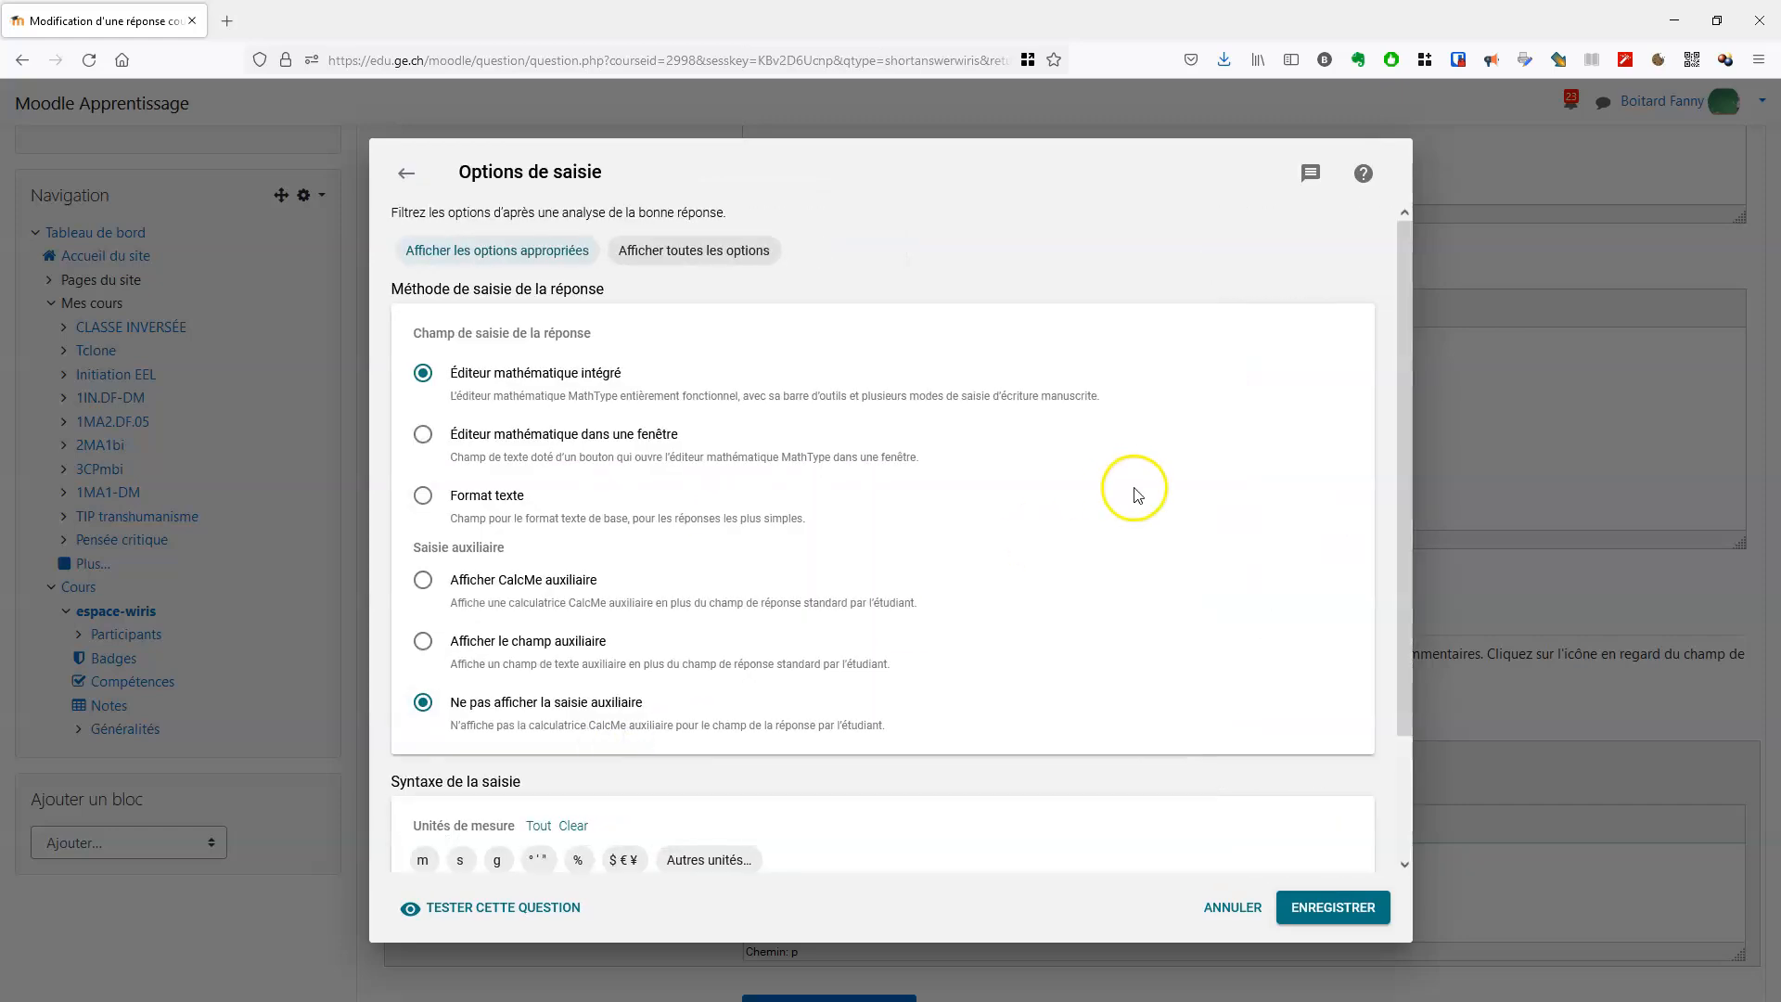
scroll(1137, 494, "down", 3)
scroll(1138, 494, "up", 3)
scroll(823, 628, "down", 3)
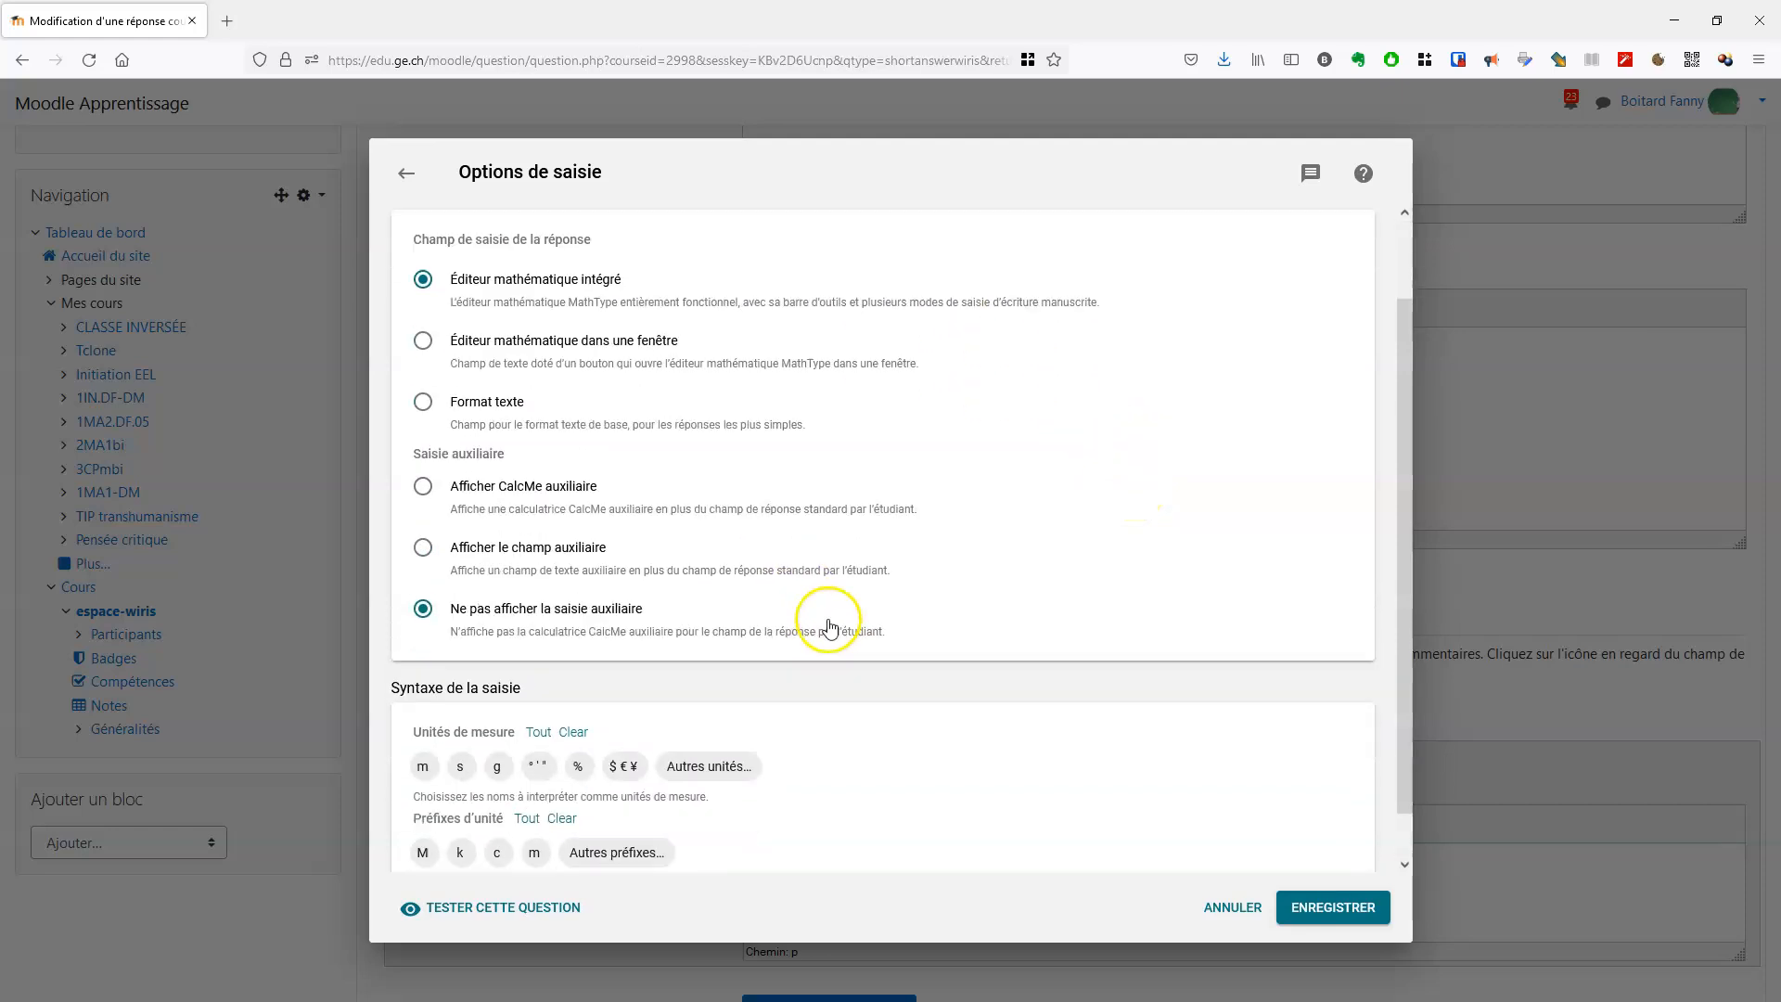
scroll(708, 509, "up", 3)
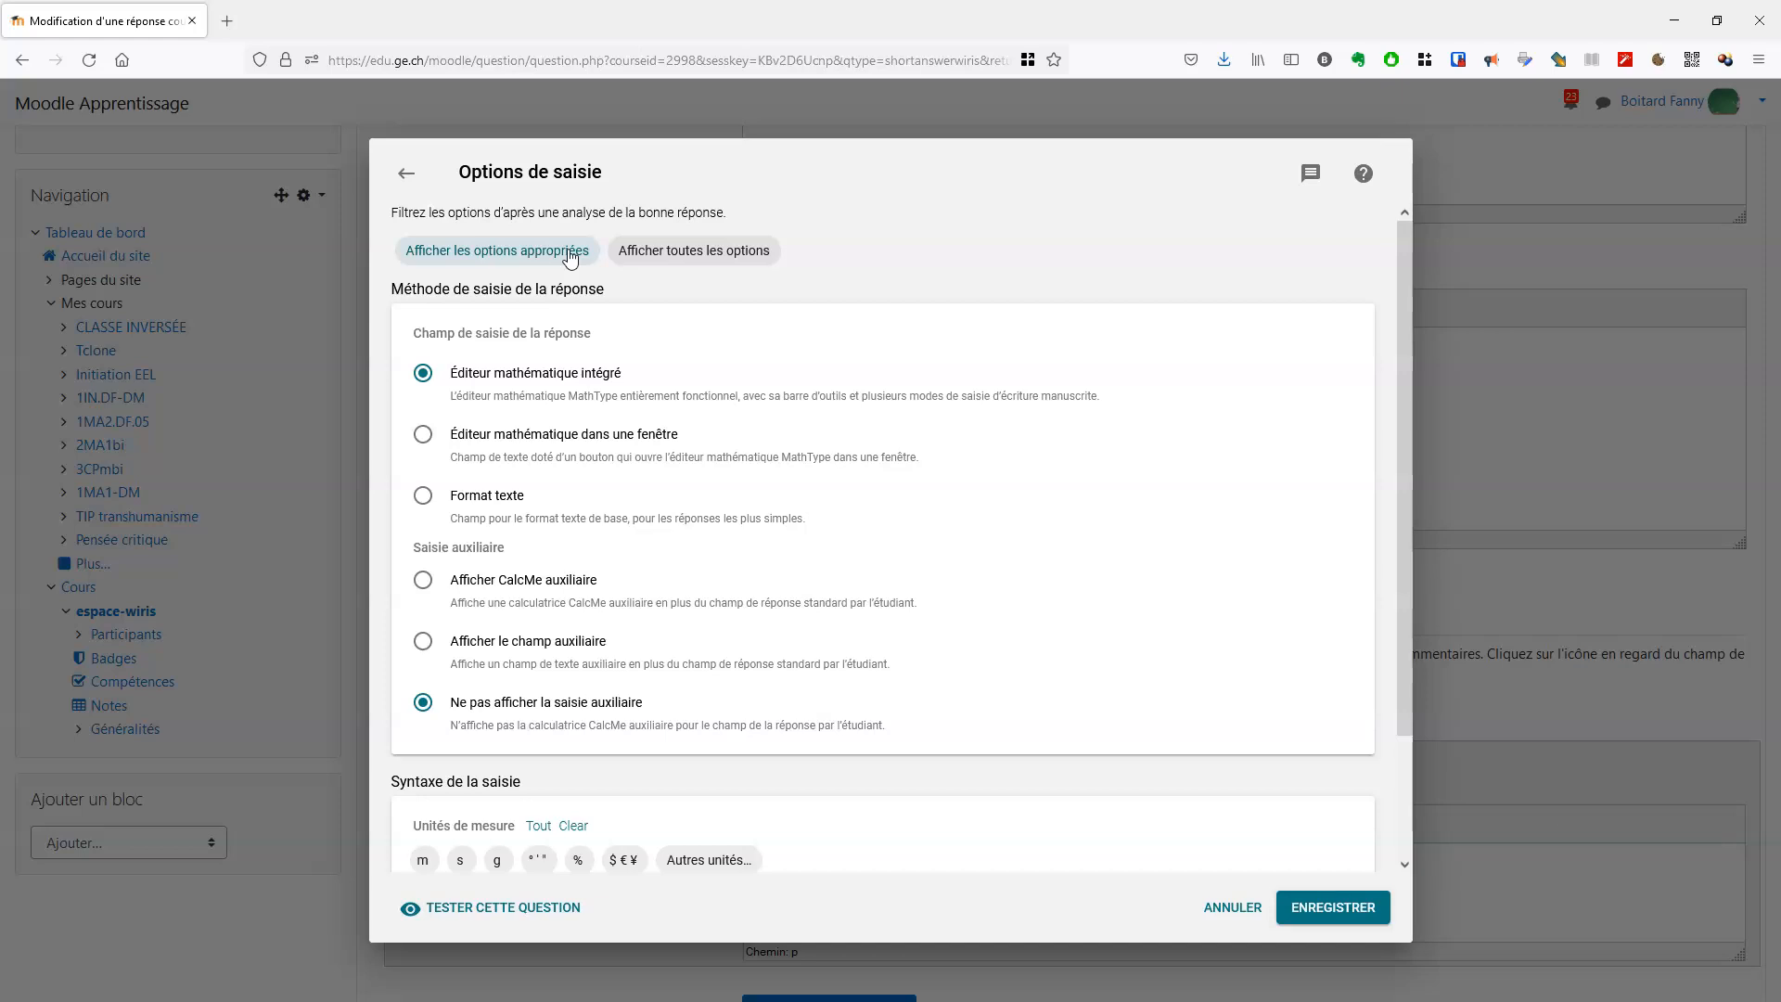
left_click(685, 252)
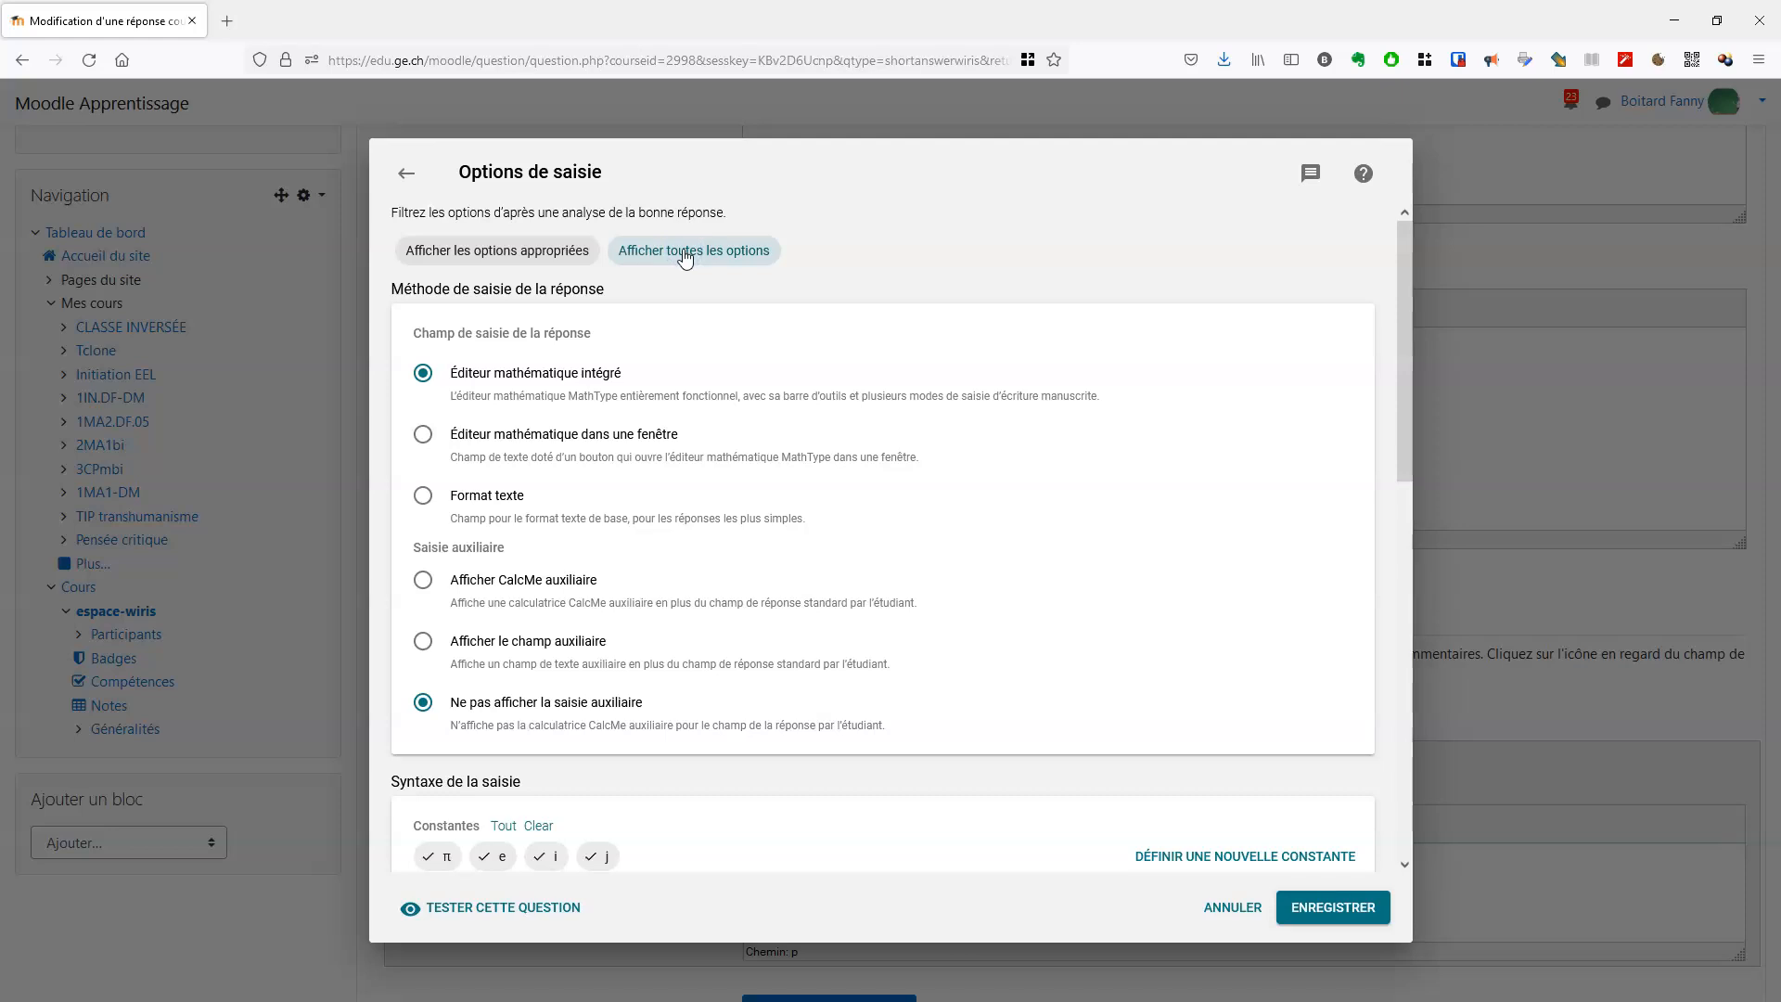
scroll(767, 437, "down", 10)
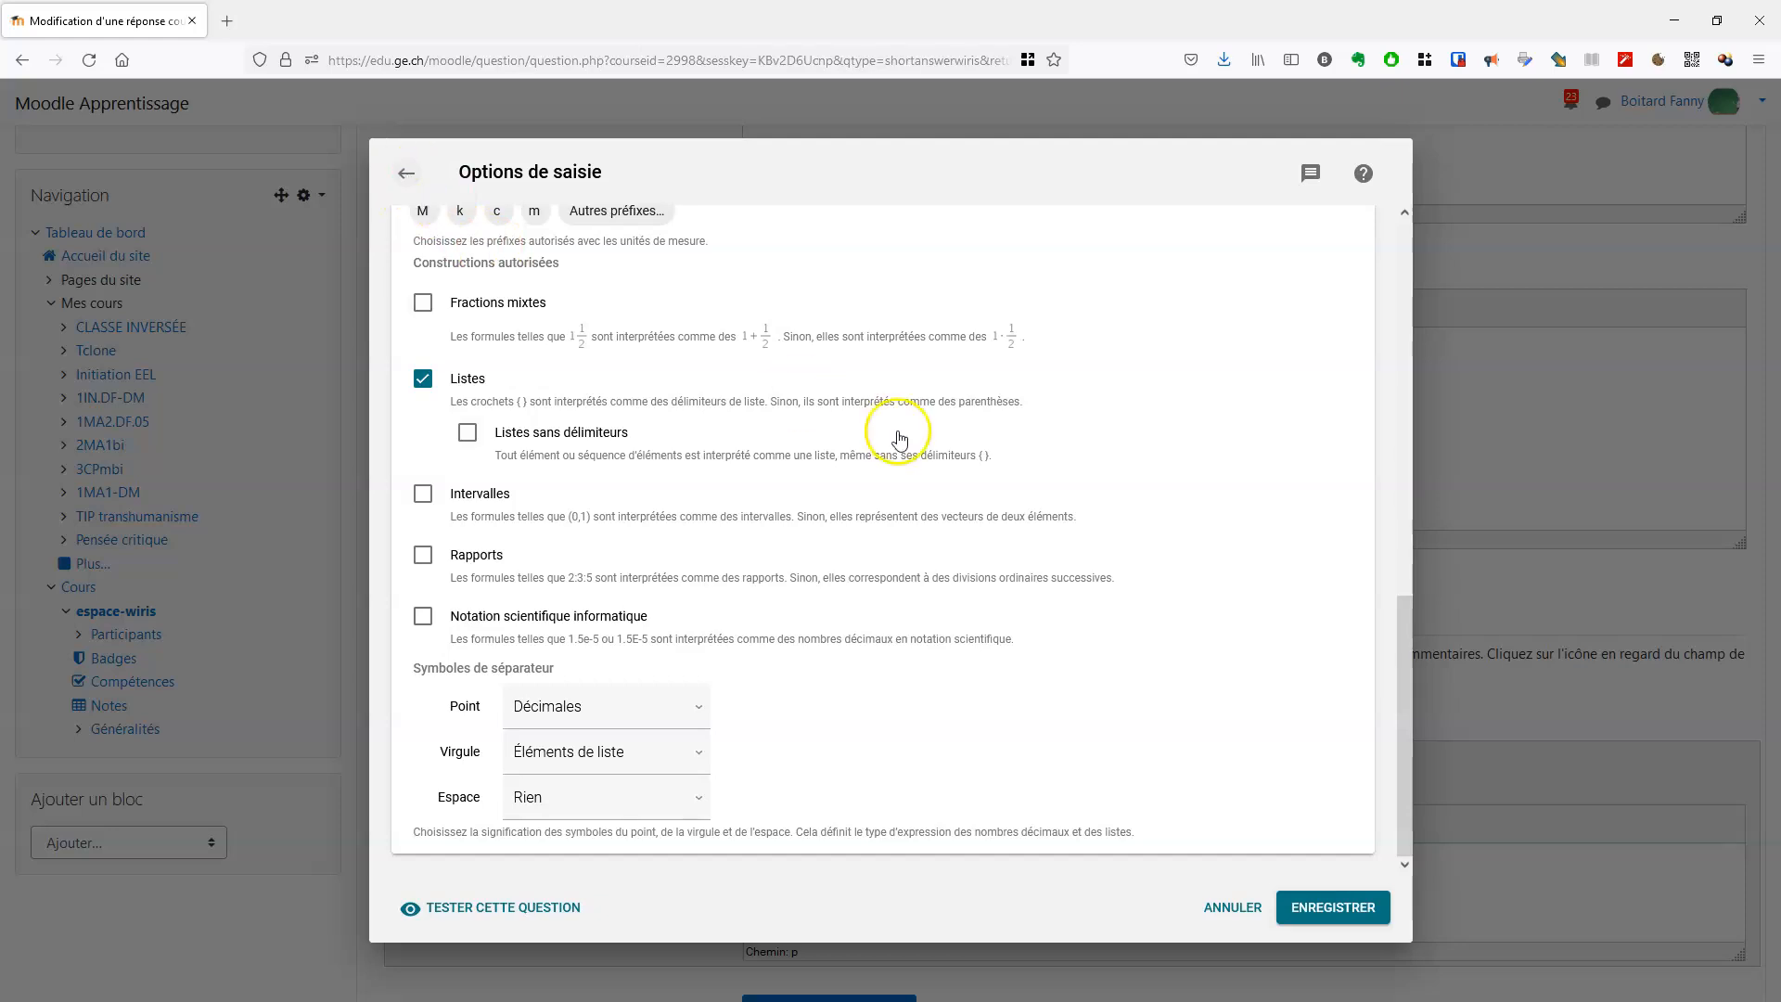
scroll(903, 444, "up", 10)
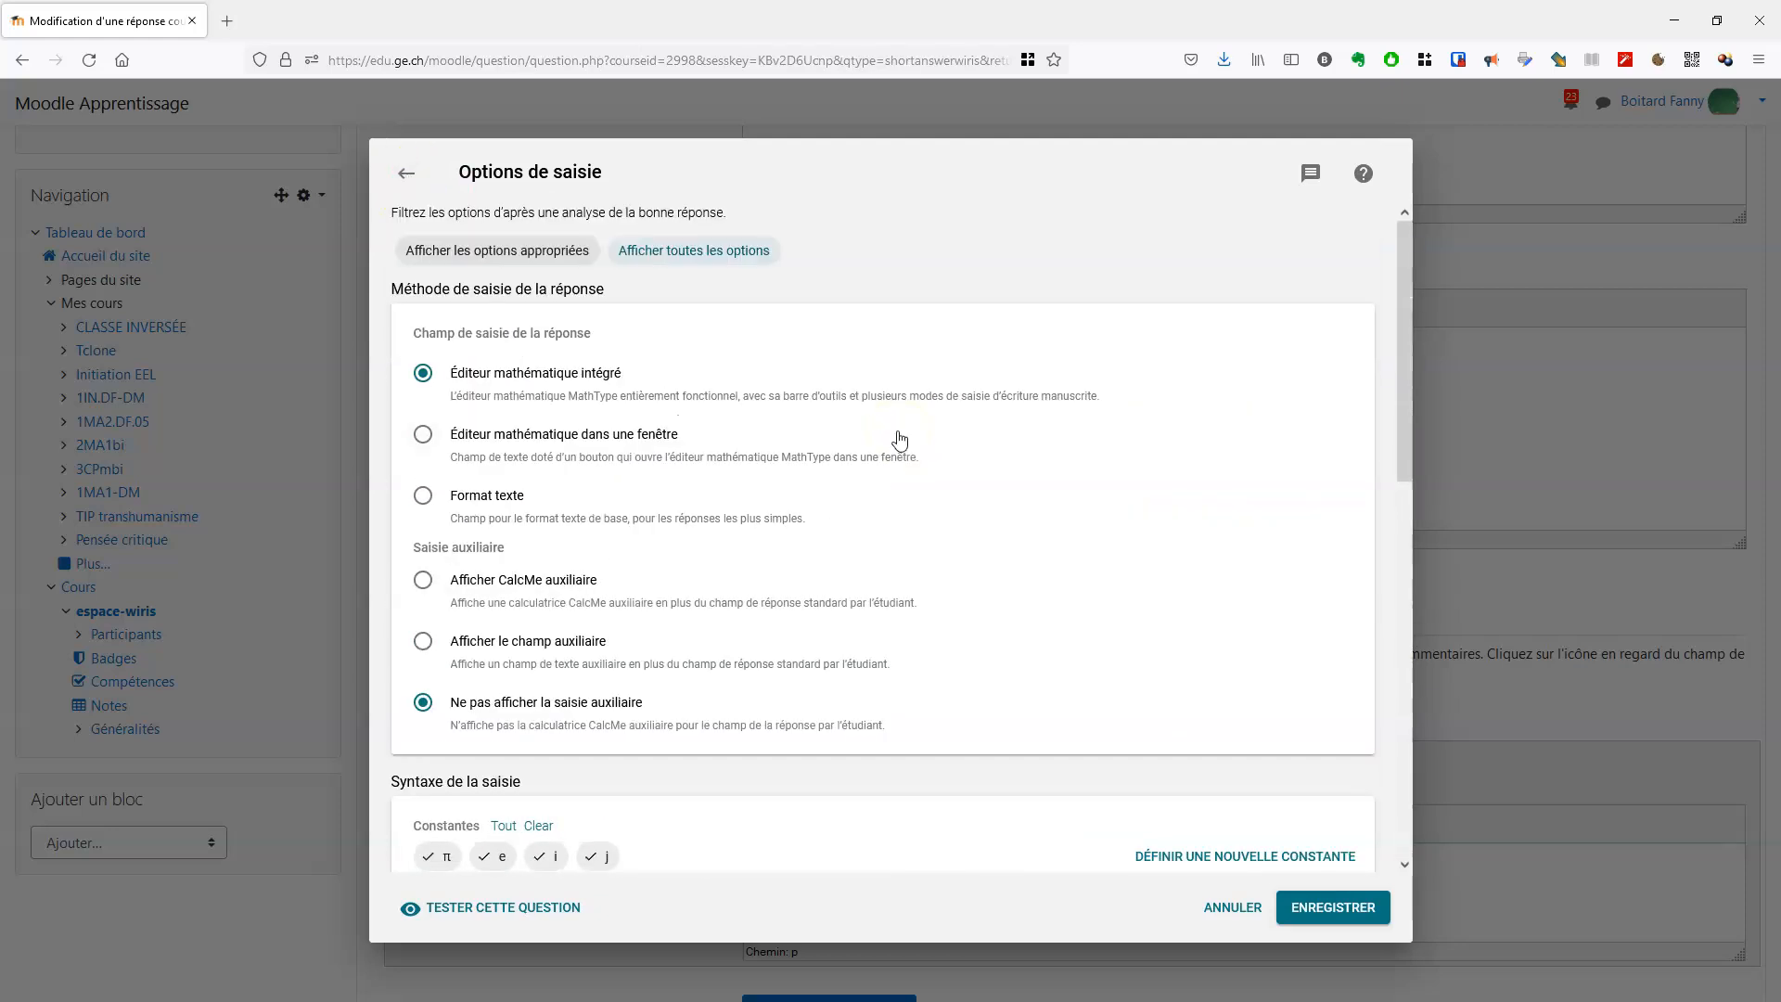
left_click(407, 174)
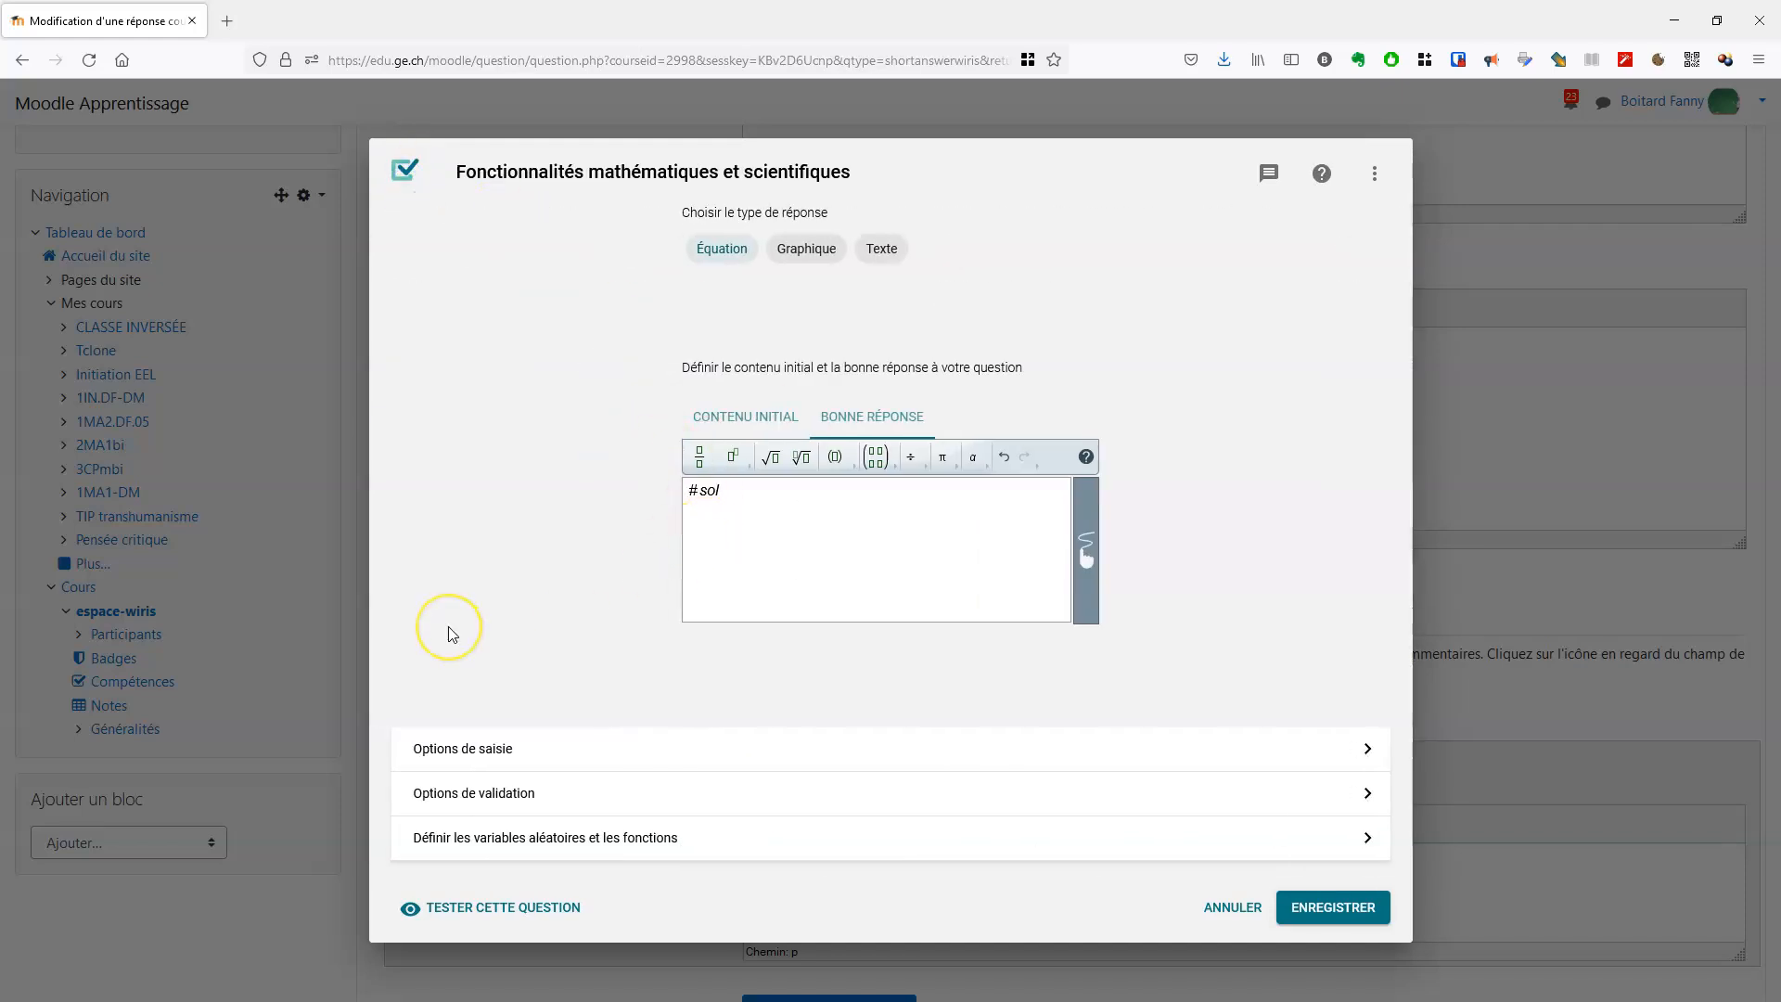
- Examine the answer's validation options, comparing the suitable ones with the full list, and return to the main settings
left_click(534, 796)
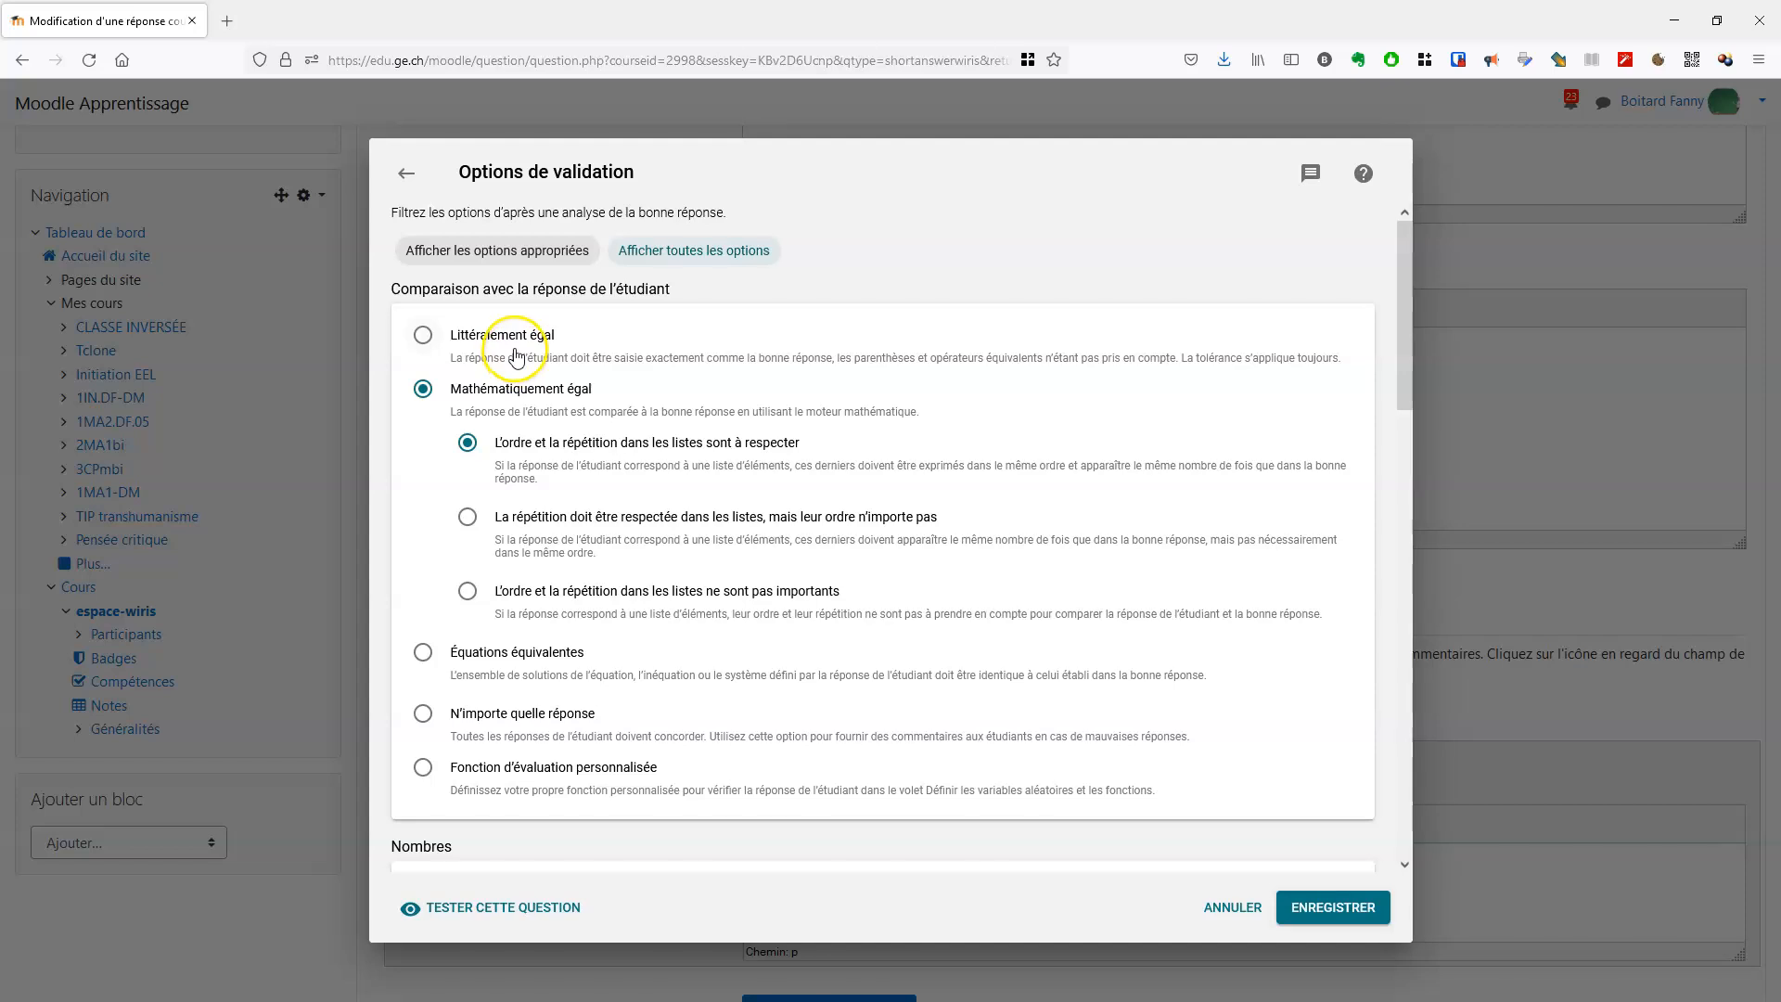
left_click(546, 263)
scroll(716, 445, "down", 7)
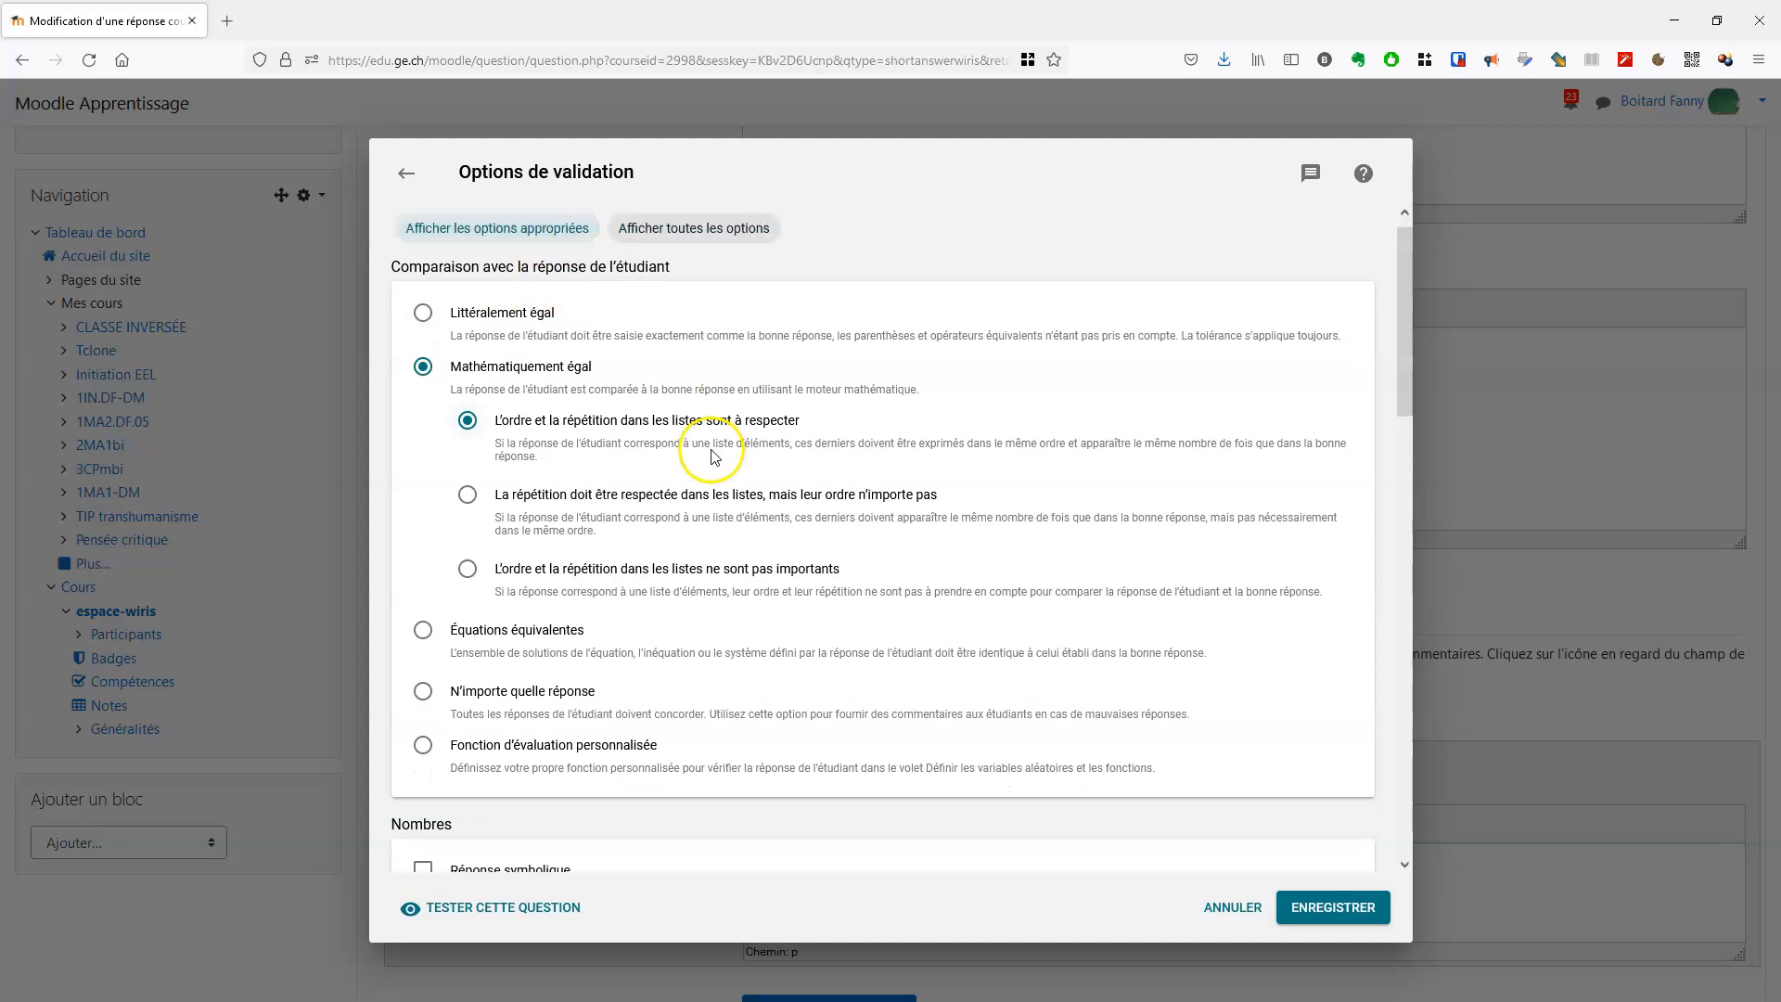
scroll(712, 457, "down", 5)
scroll(705, 455, "up", 10)
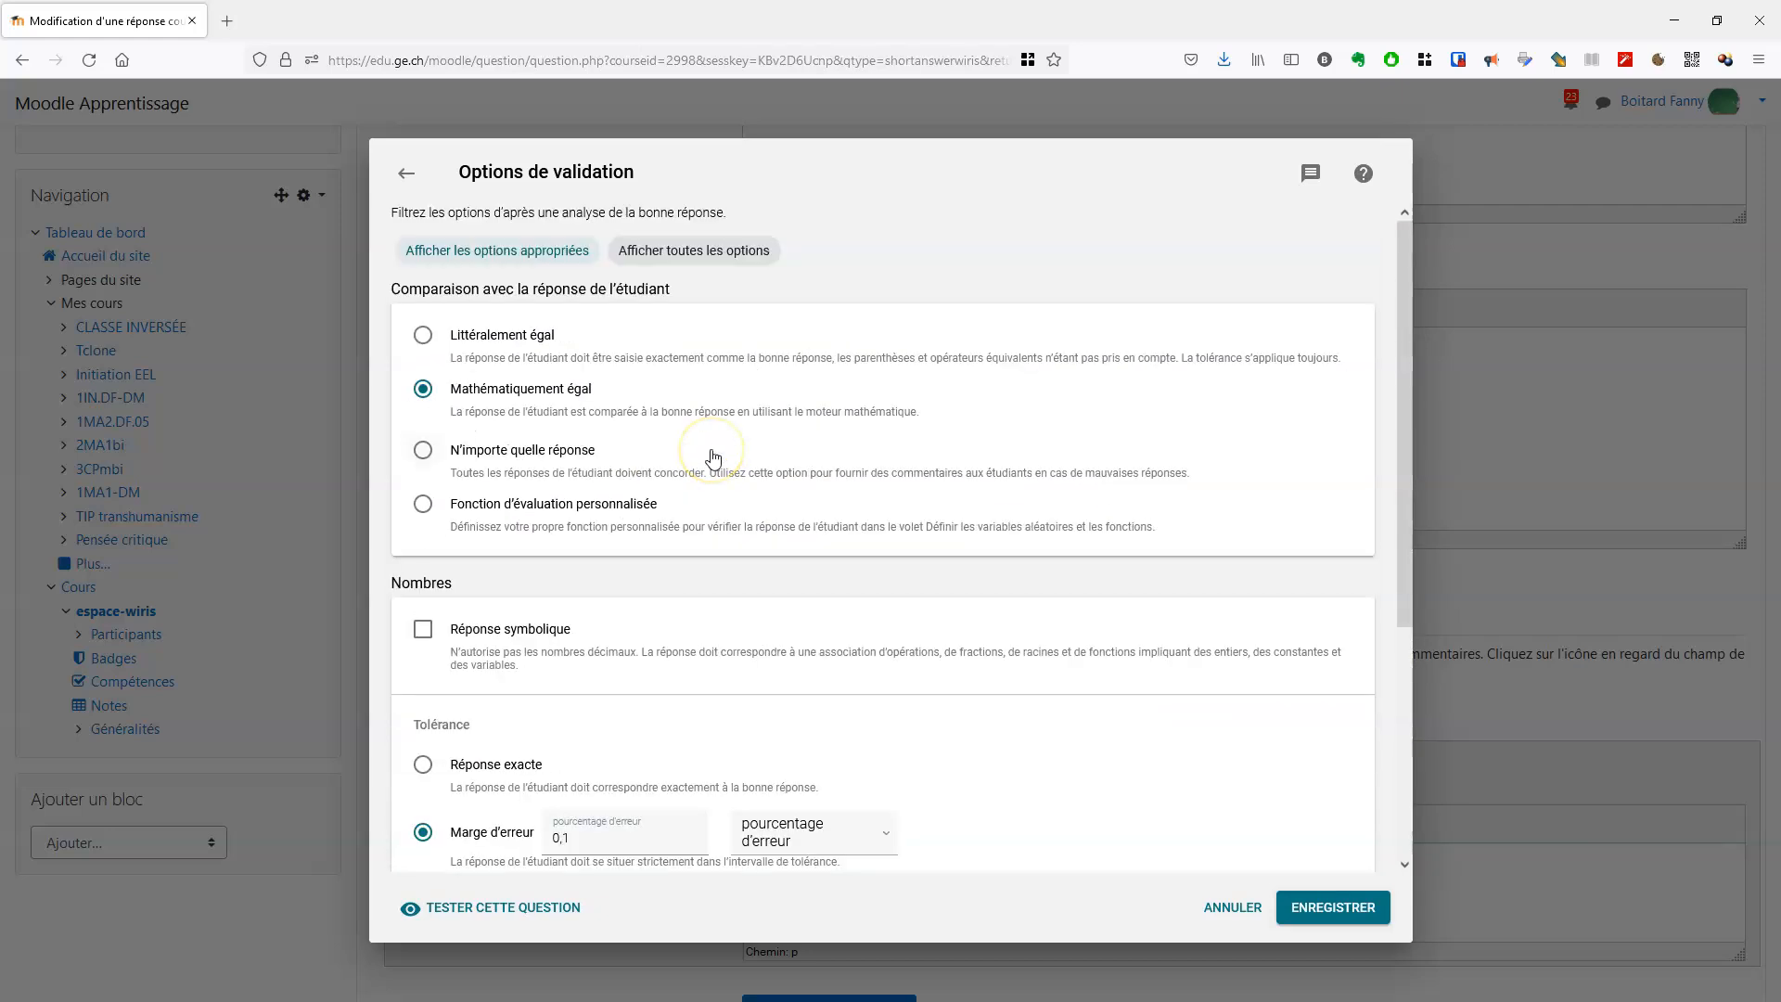
left_click(694, 251)
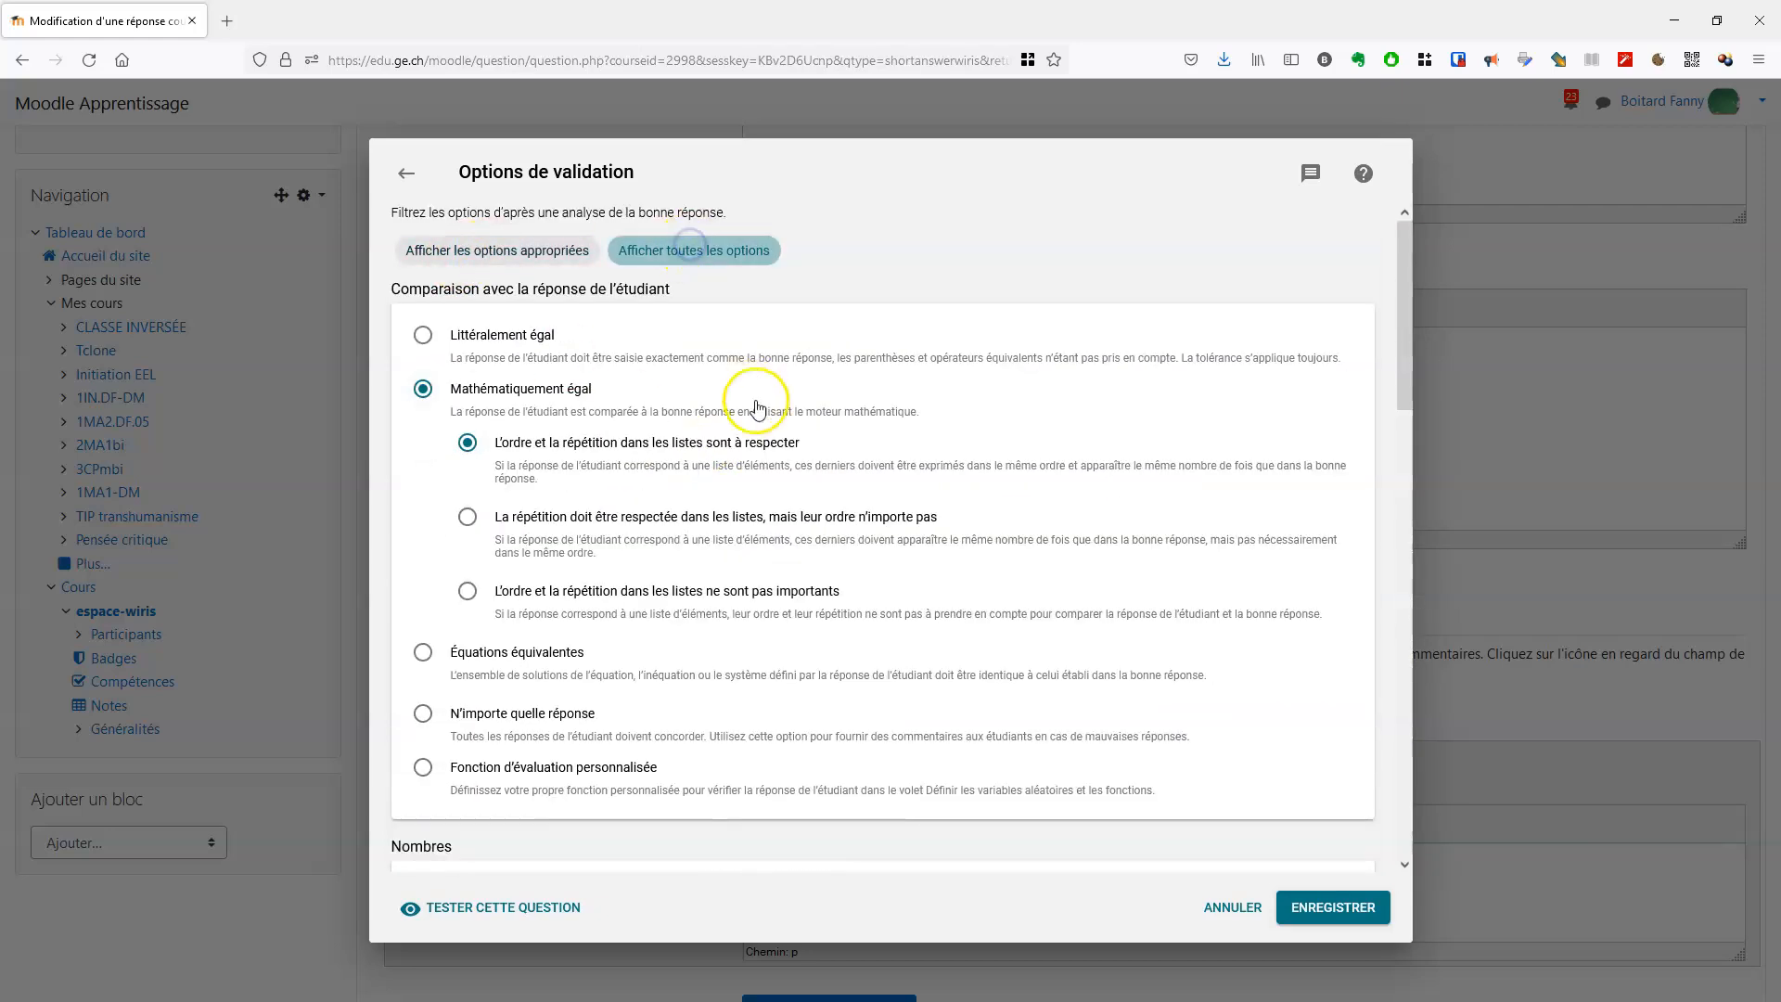
left_click(408, 174)
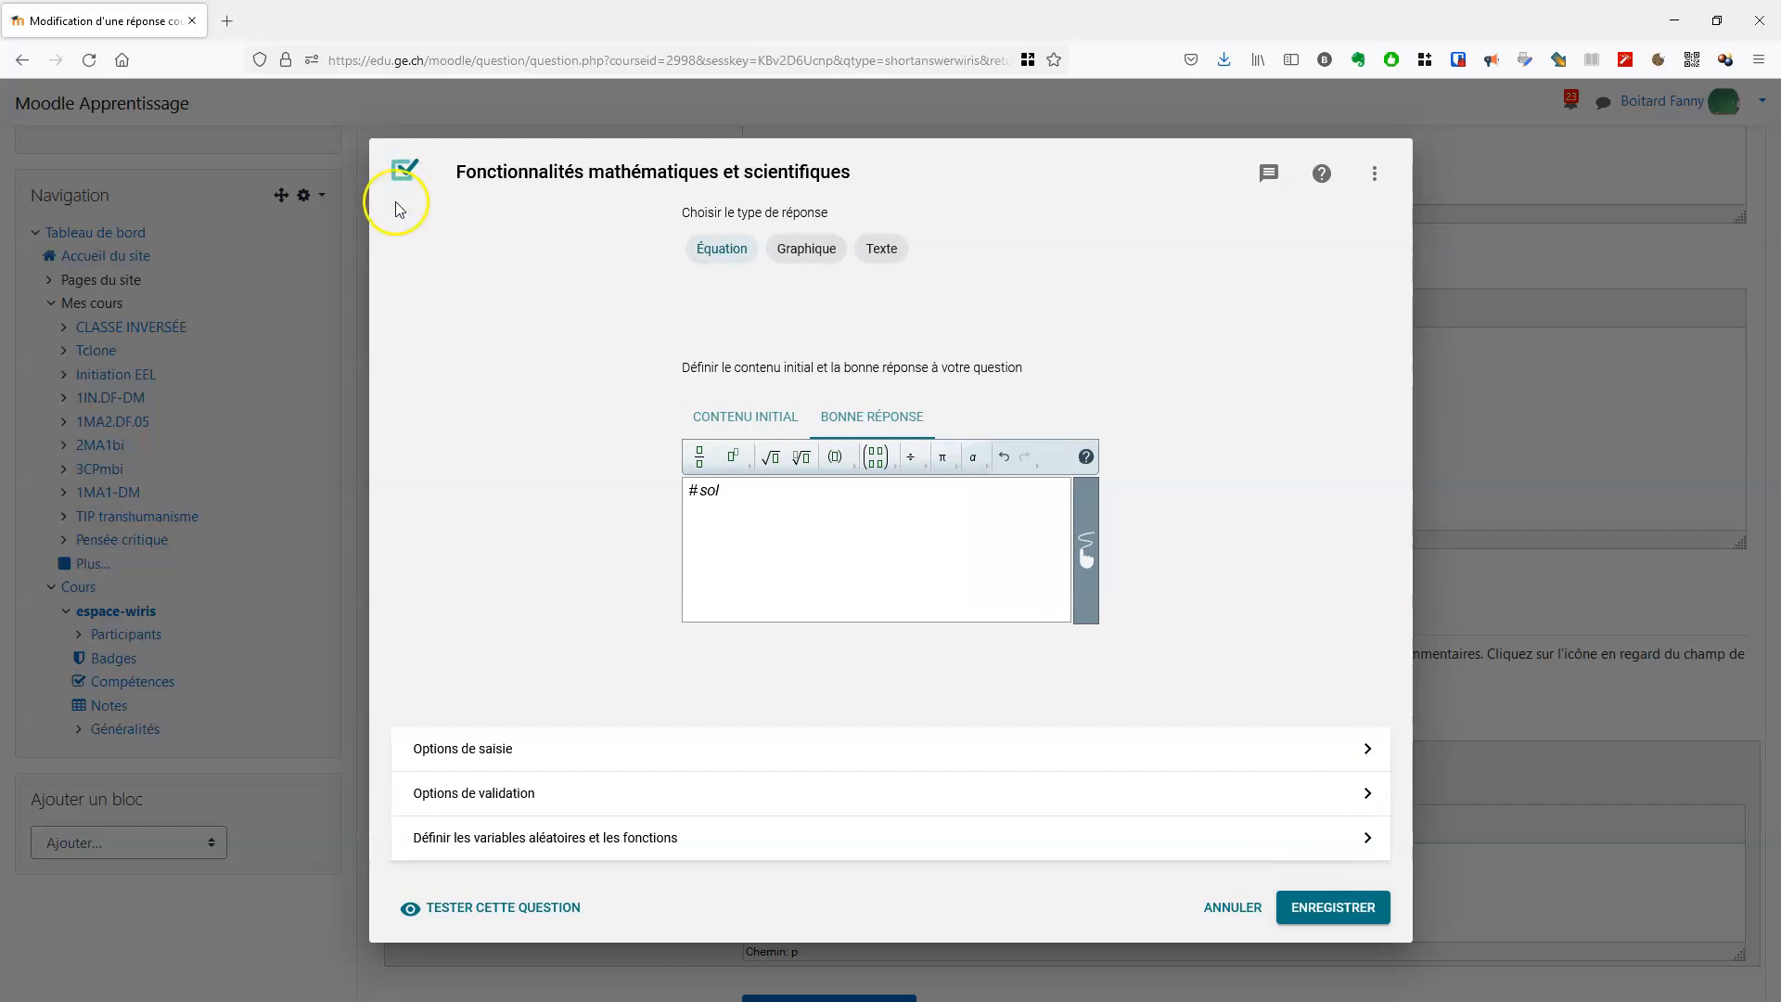
- Open the random variables and functions definition and define the variable a = 3
left_click(560, 839)
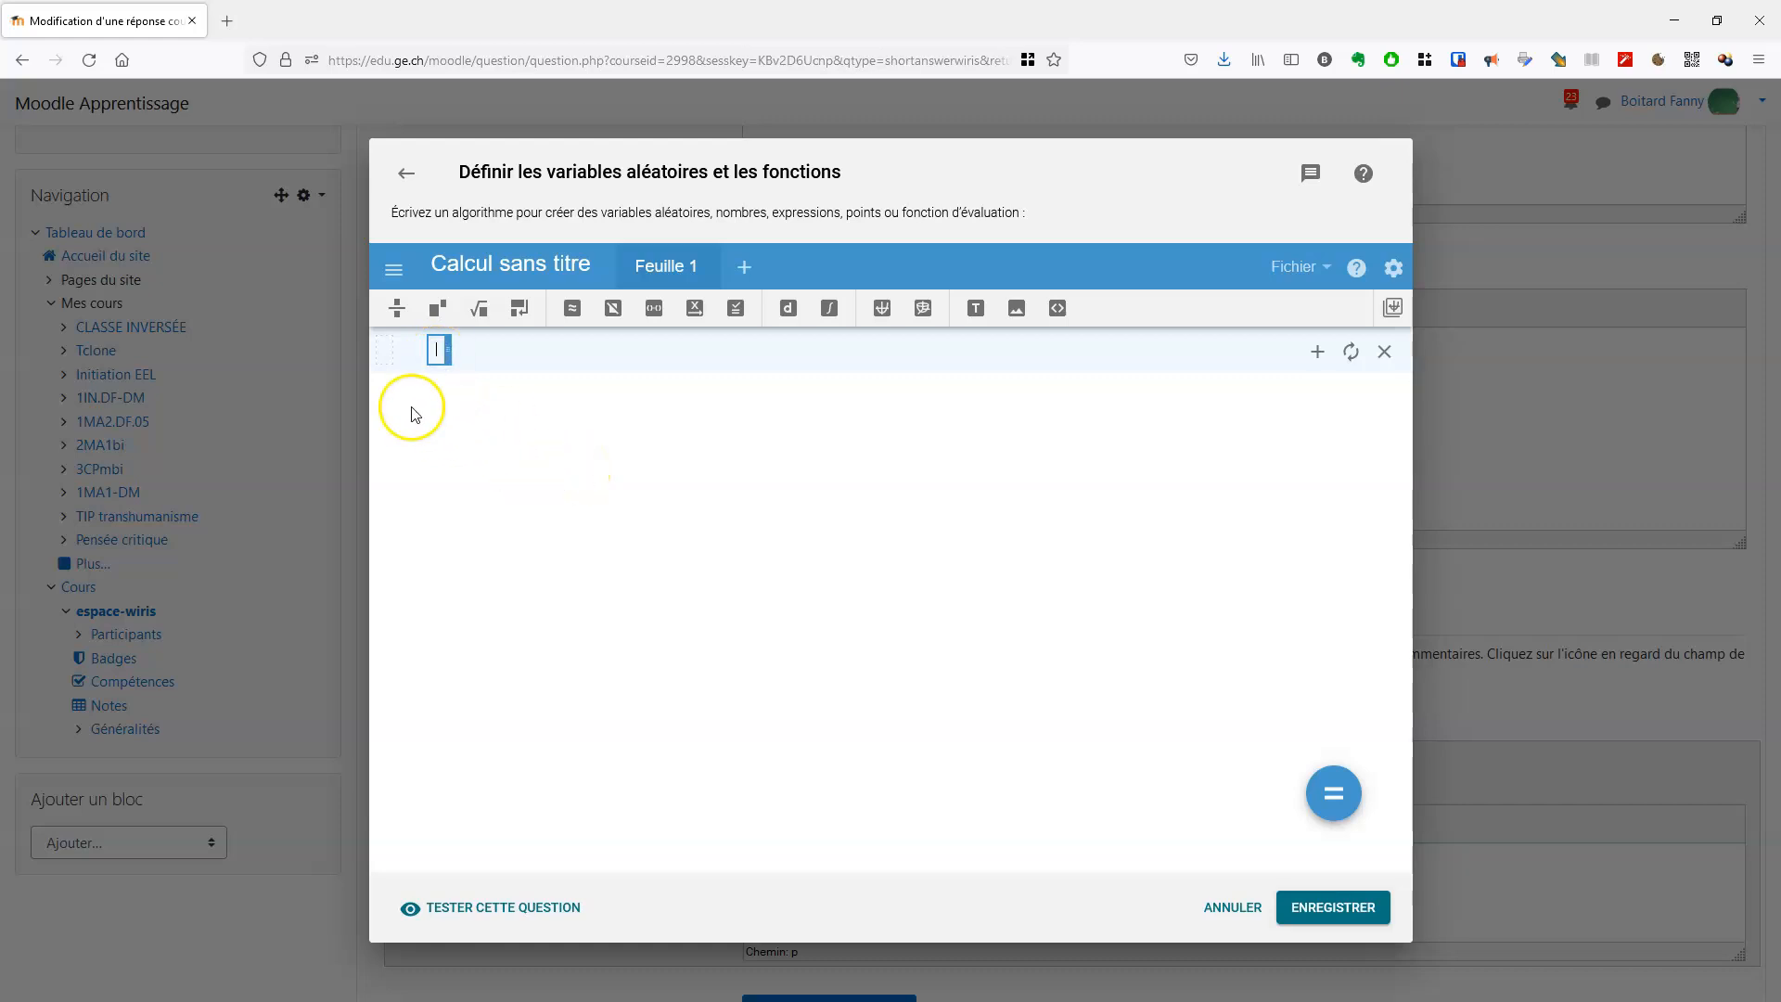
left_click(386, 349)
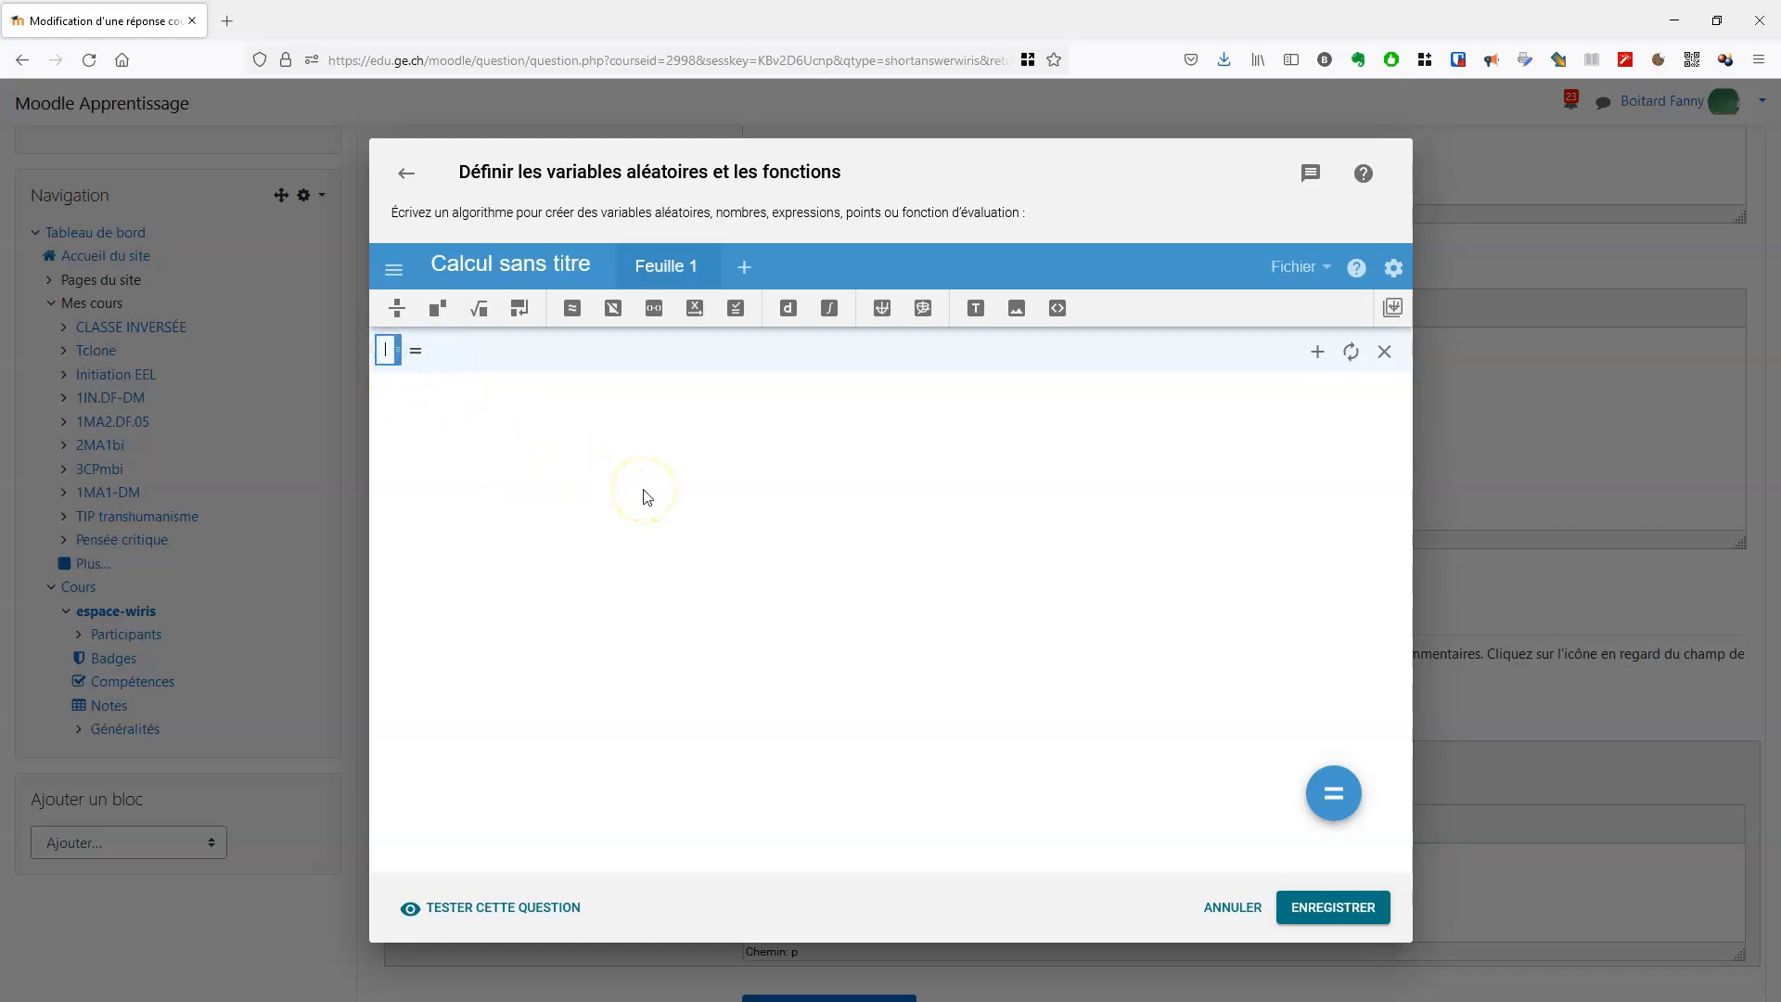
type("a")
key("Tab")
type("3")
- Add a programming block below a containing b=3*x+5, sol=b*a and the comment #ceci est un commentaire
left_click(388, 397)
left_click(467, 399)
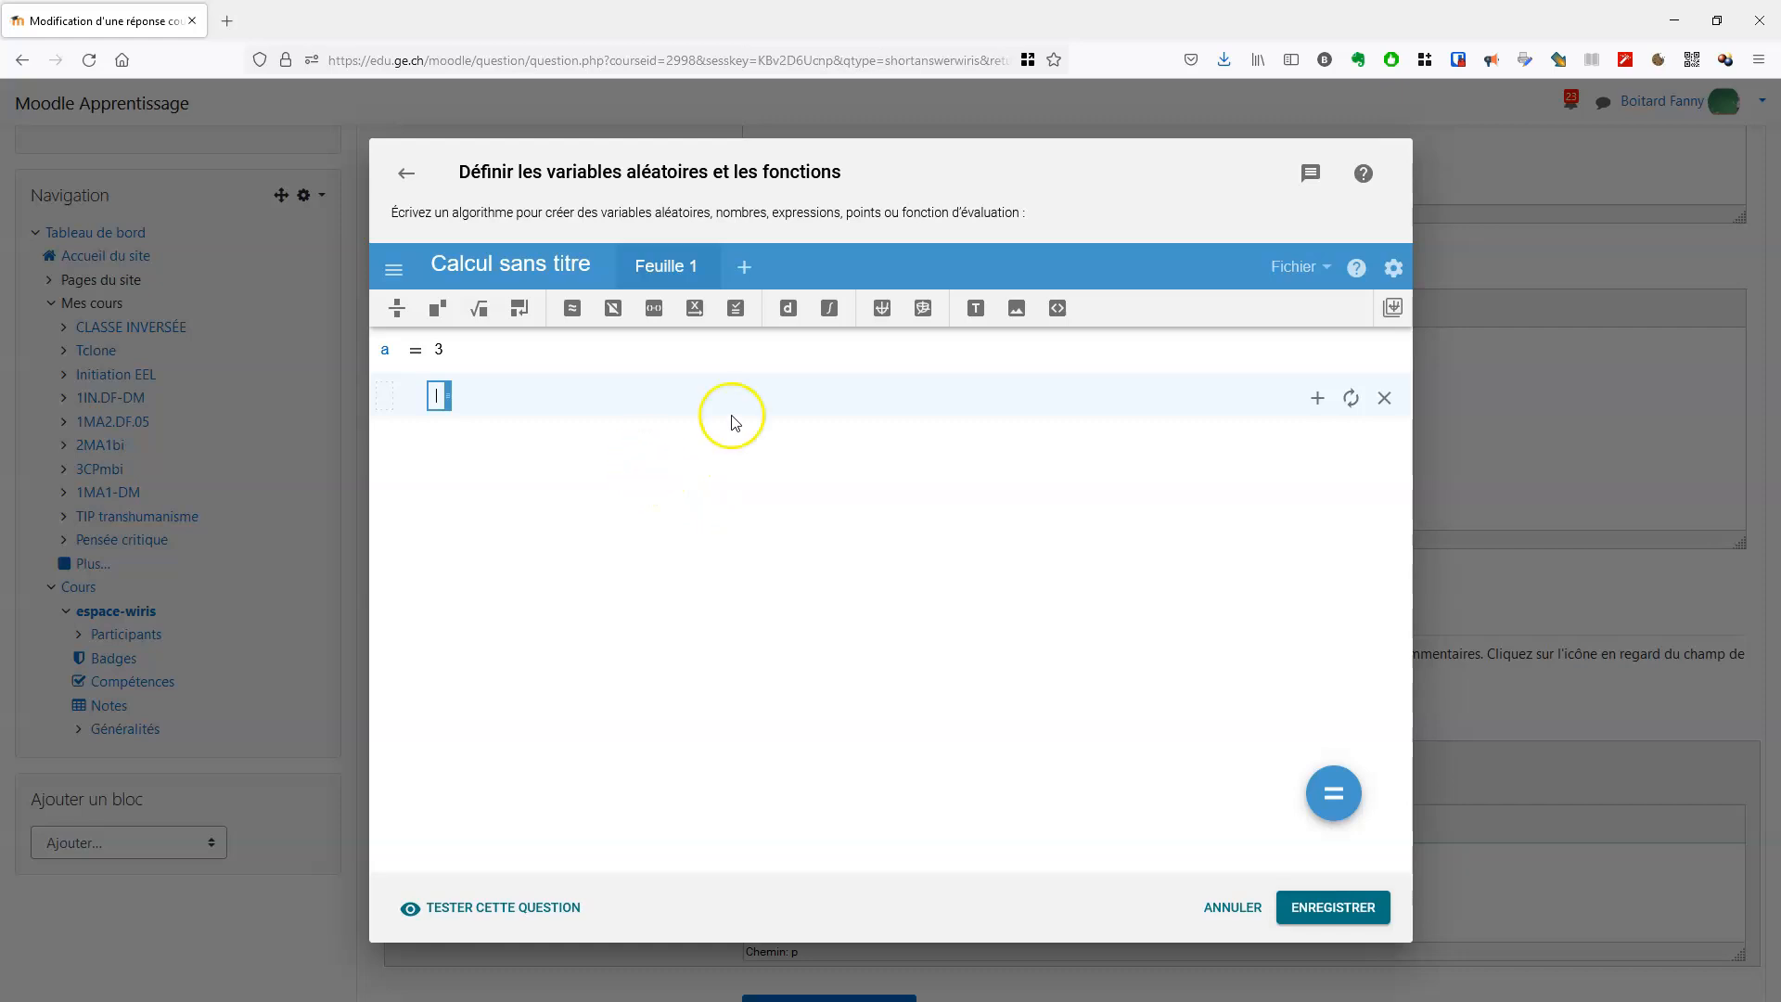
left_click(1059, 309)
left_click(468, 386)
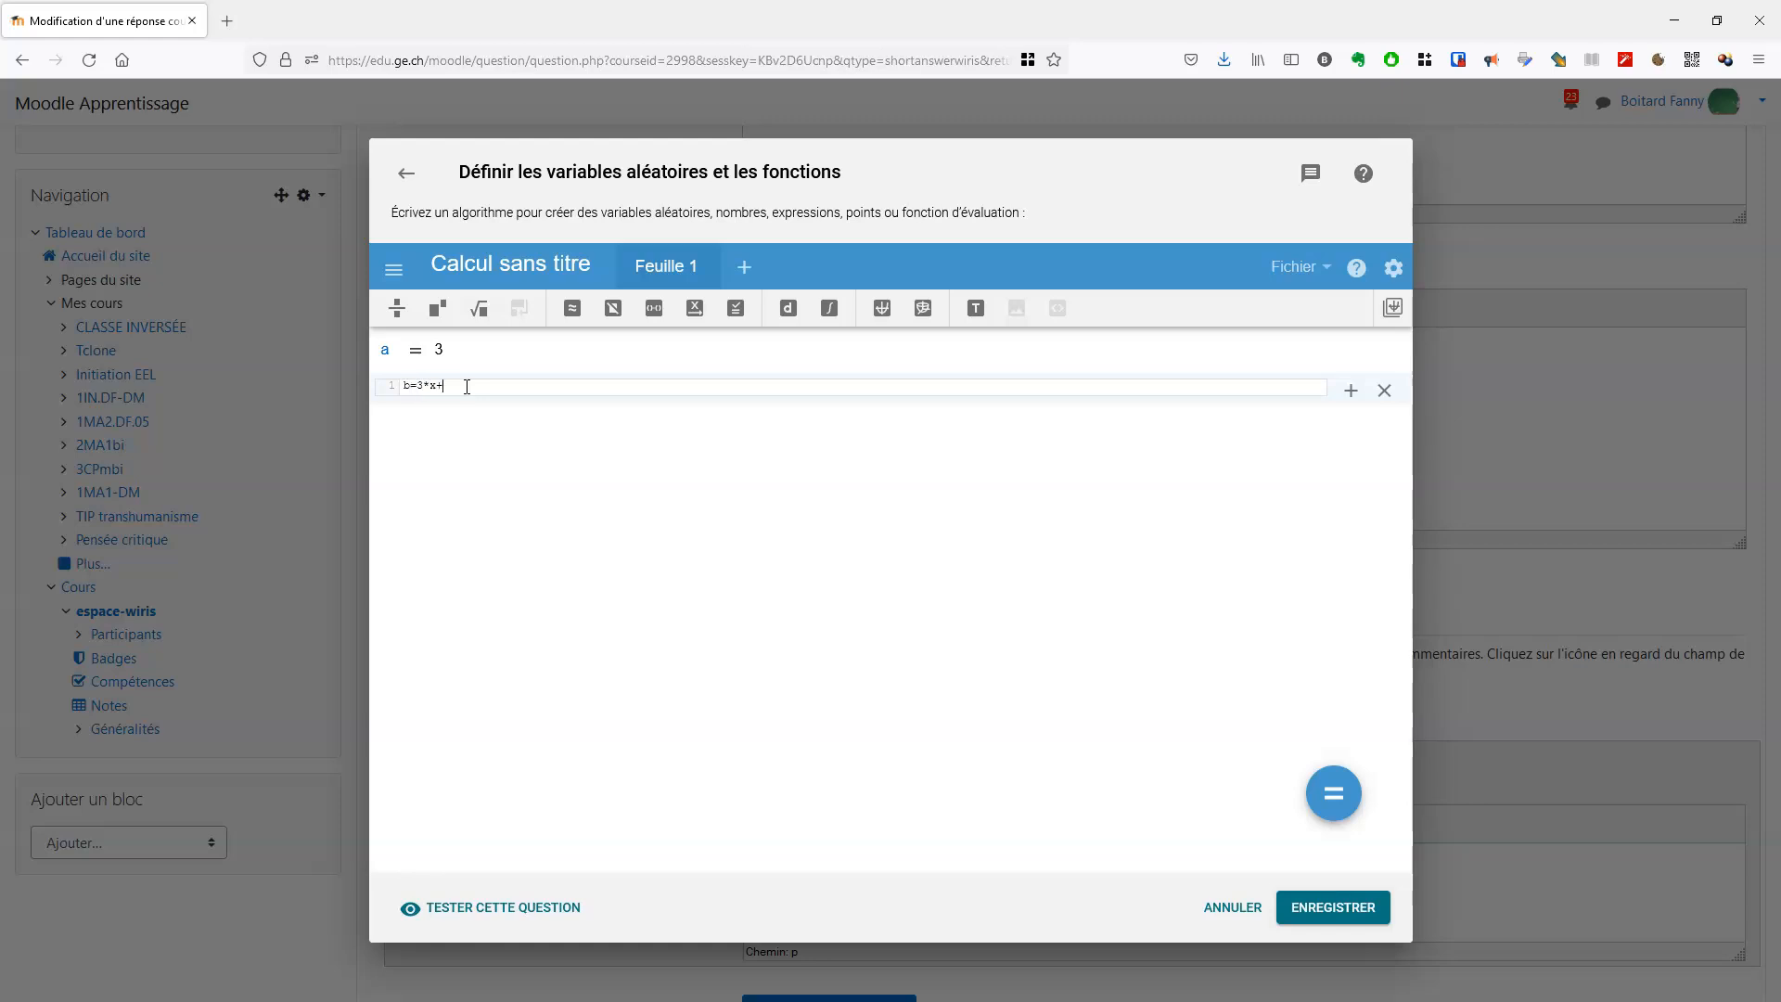
key("Return")
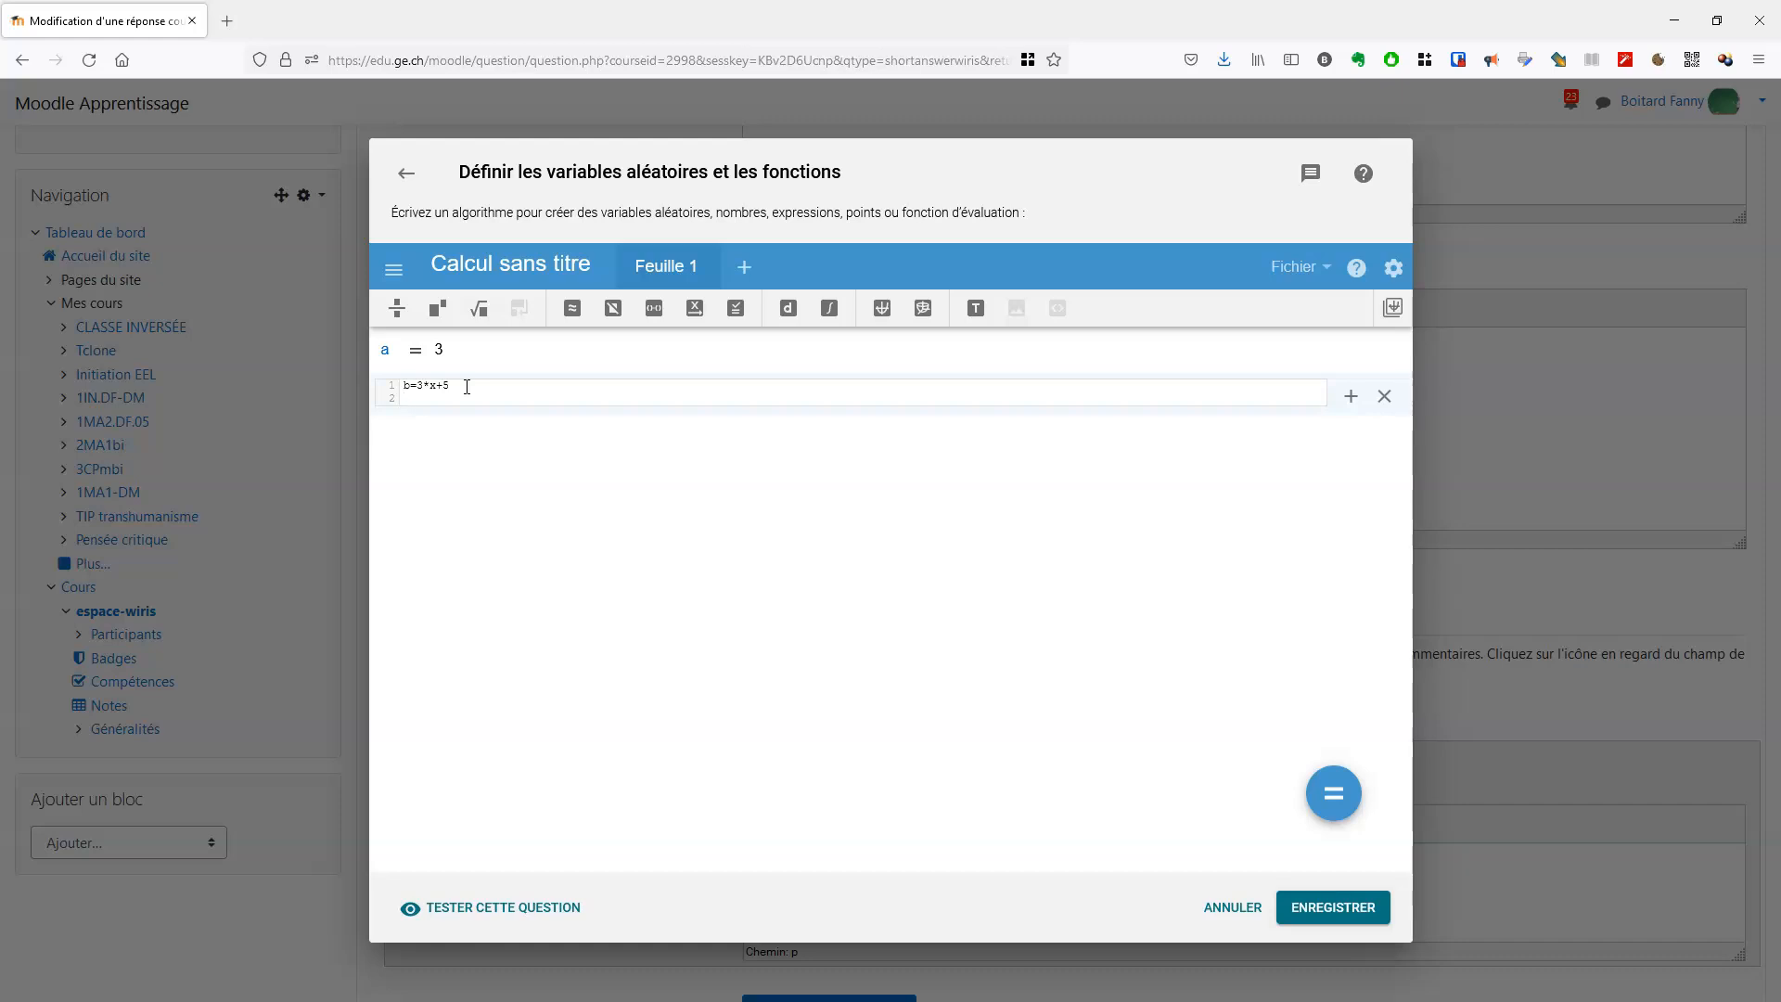
type("sol=b*a")
key("Return")
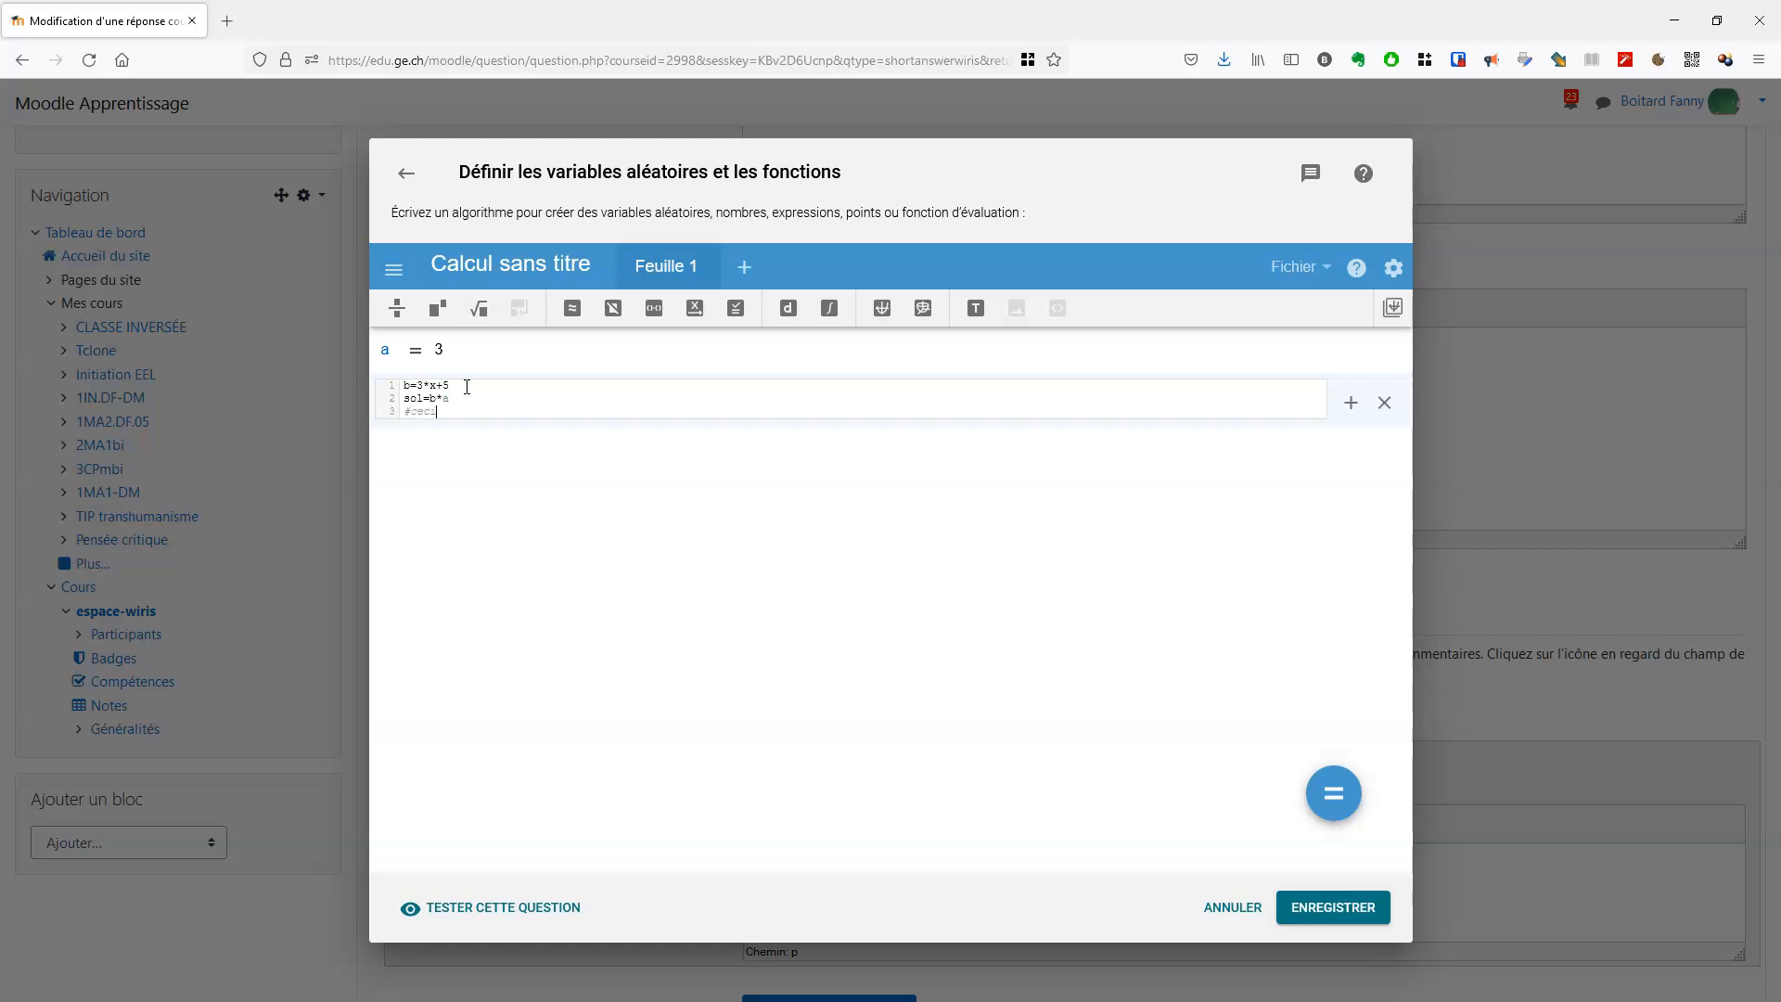
type("#ceci est un commentaire")
key("Return")
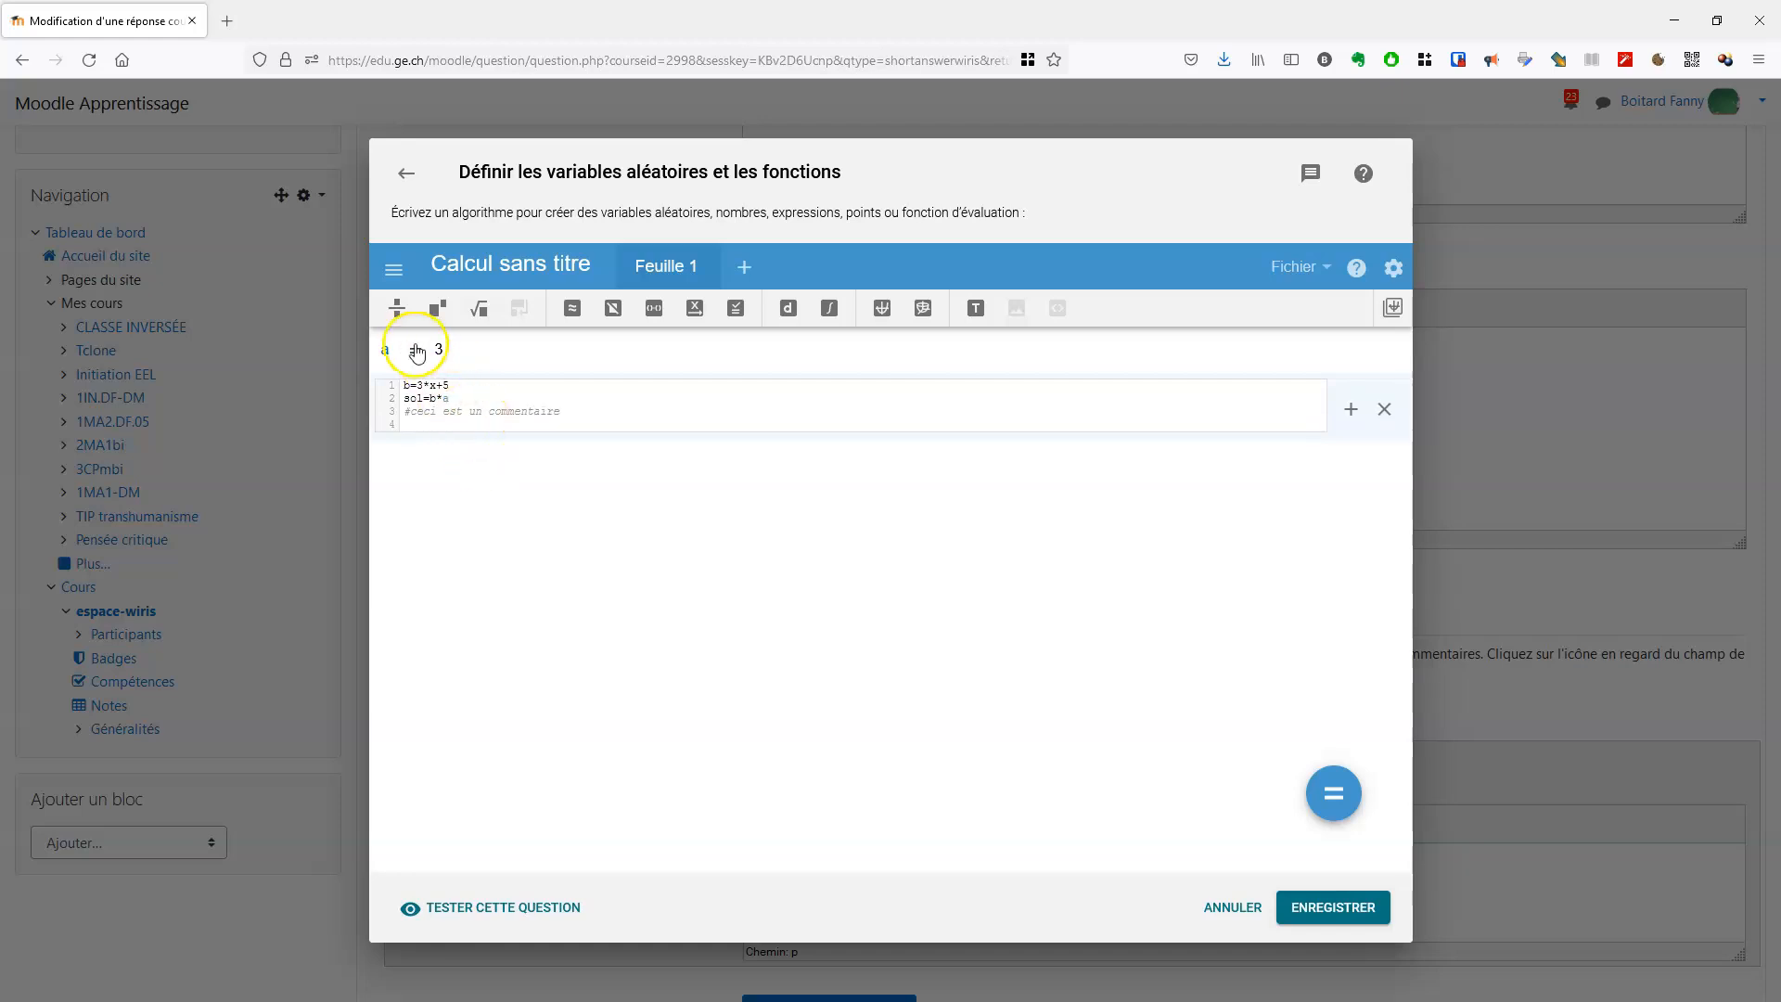
- Change the calculation editor's language to English in the application settings
left_click(1395, 267)
left_click(946, 398)
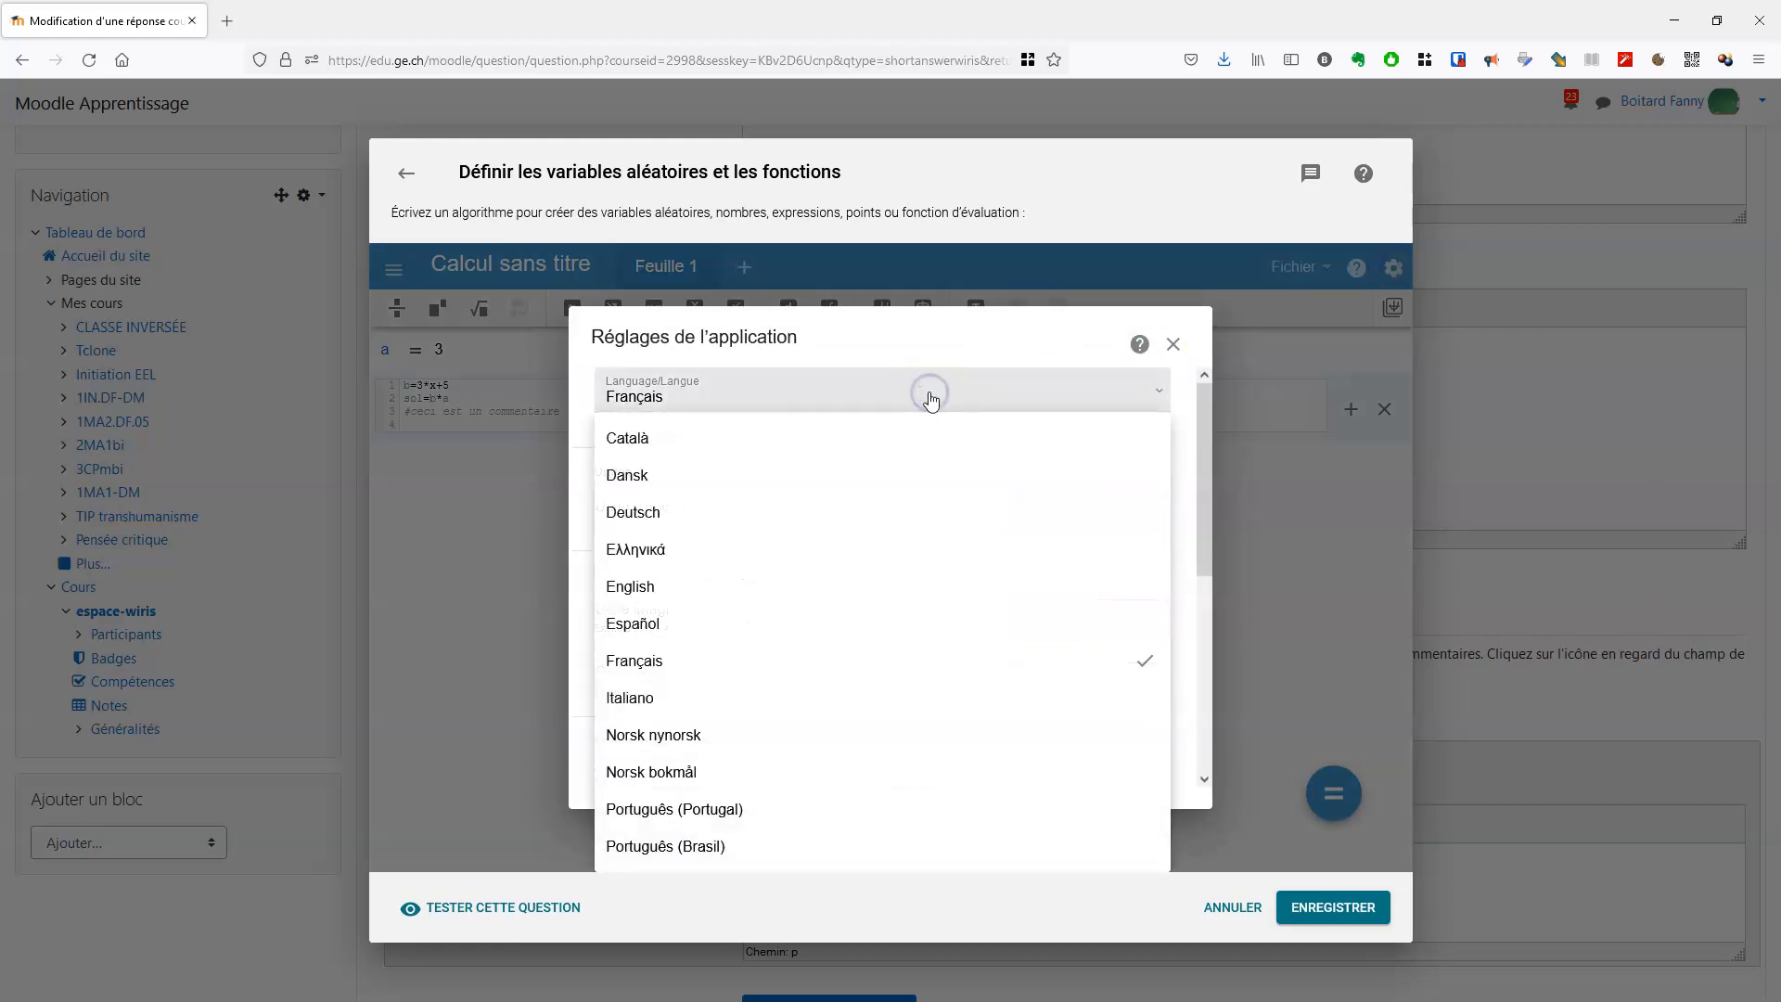
left_click(768, 589)
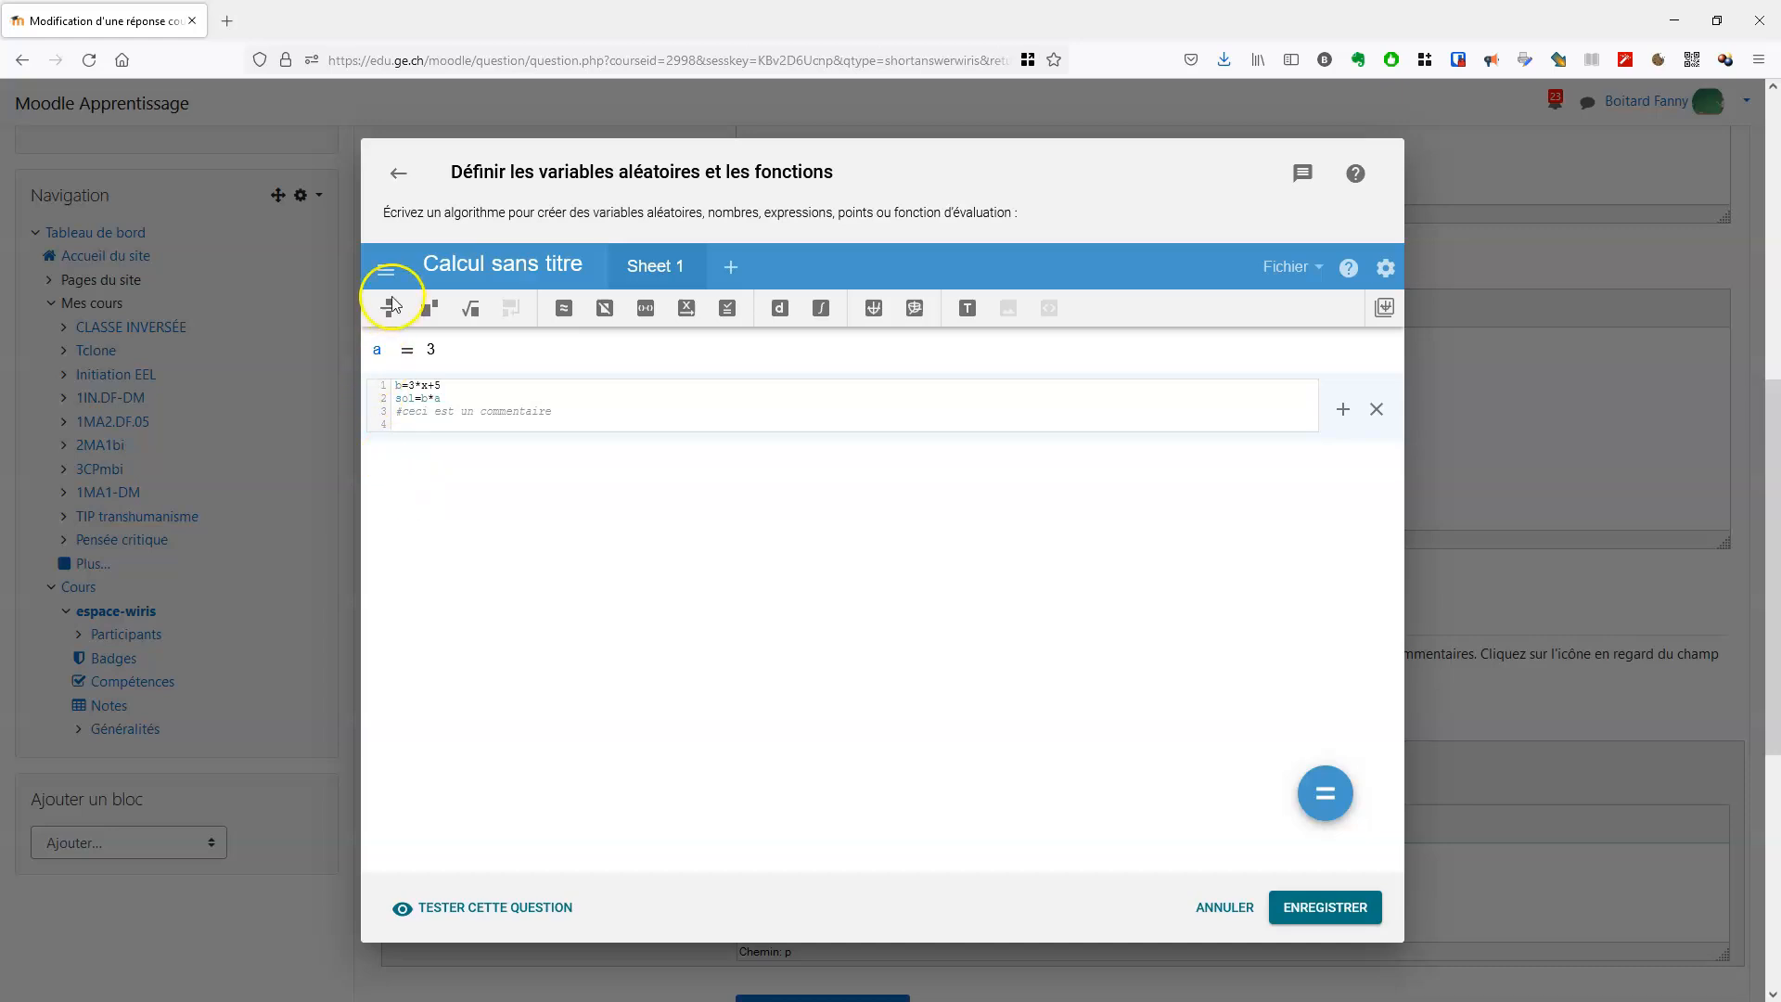
- Insert a for loop template from the Programming commands at the start of the code block
left_click(386, 269)
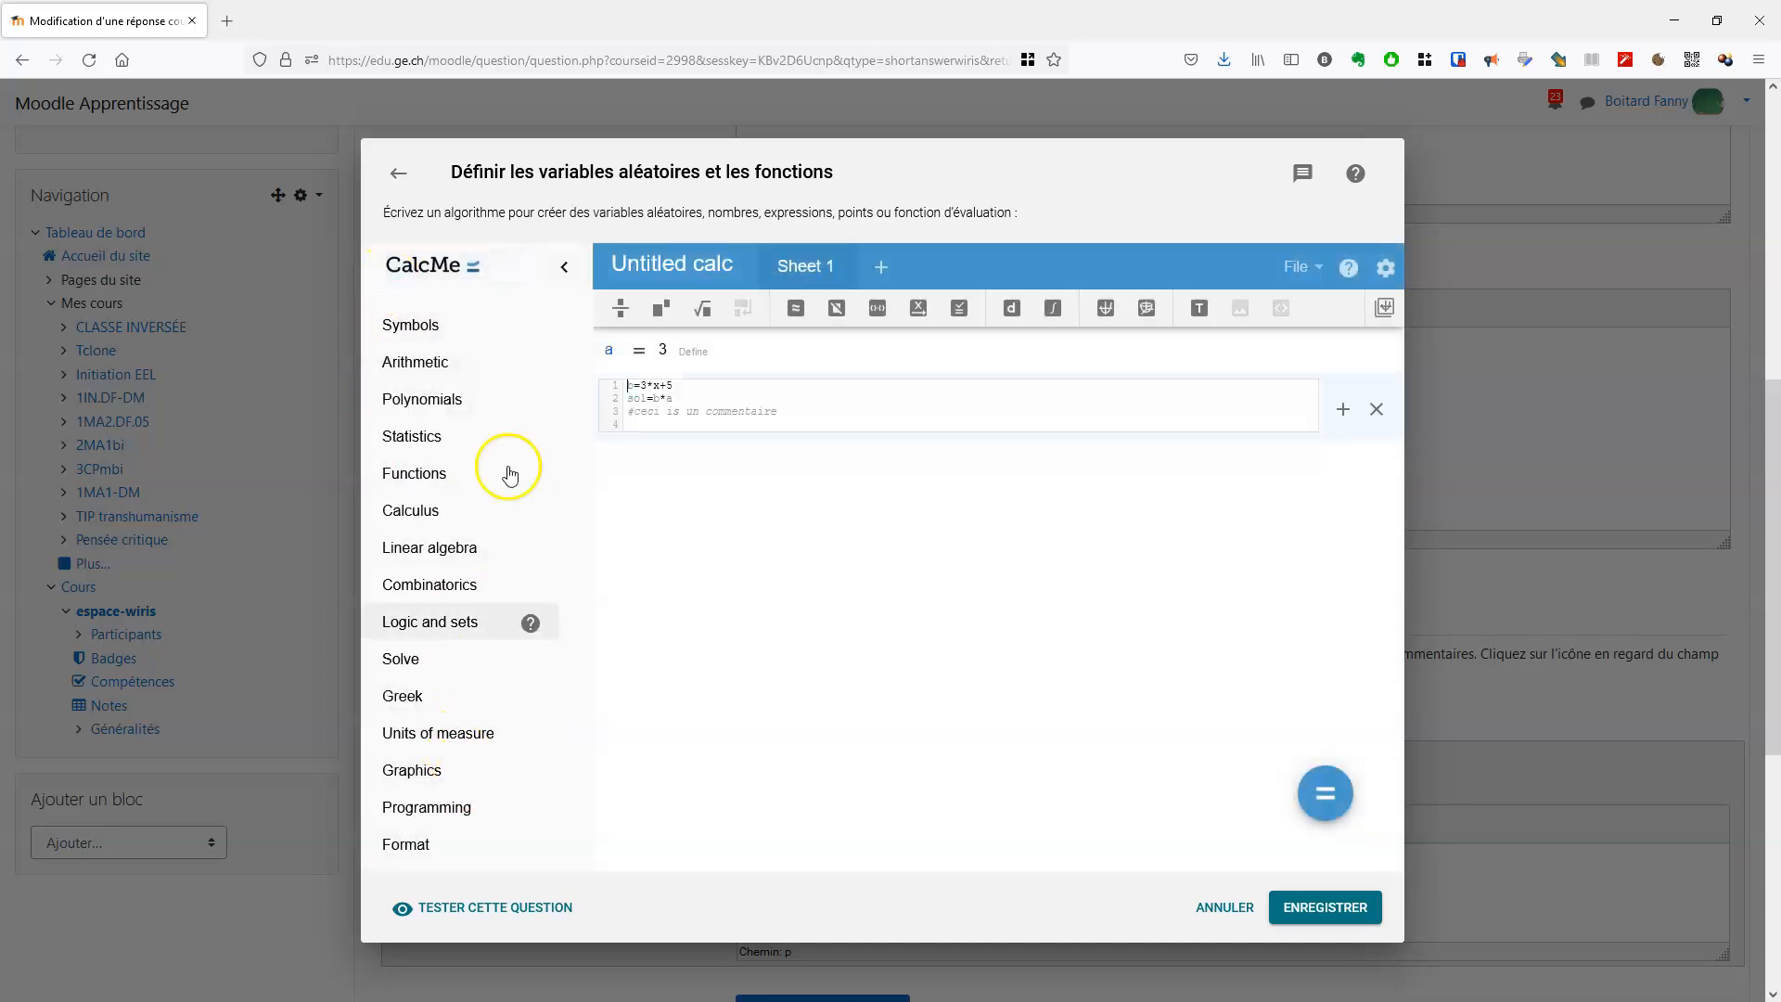
left_click(562, 270)
left_click(374, 266)
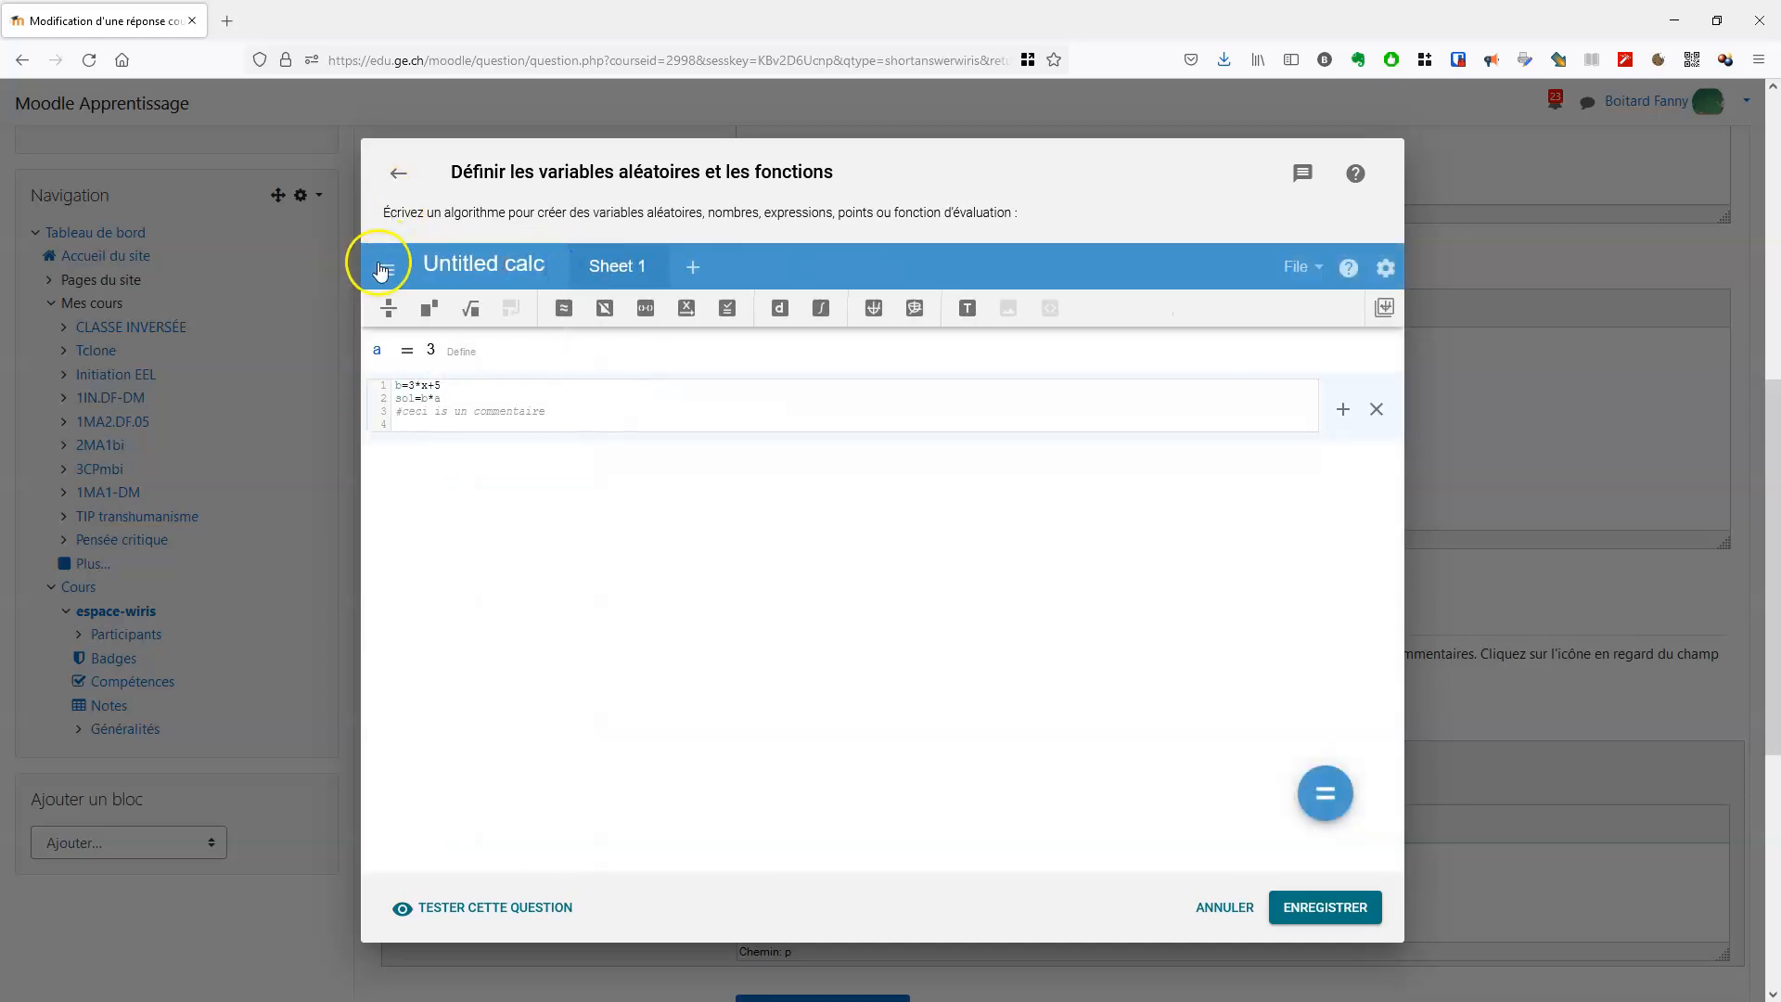
scroll(510, 620, "down", 2)
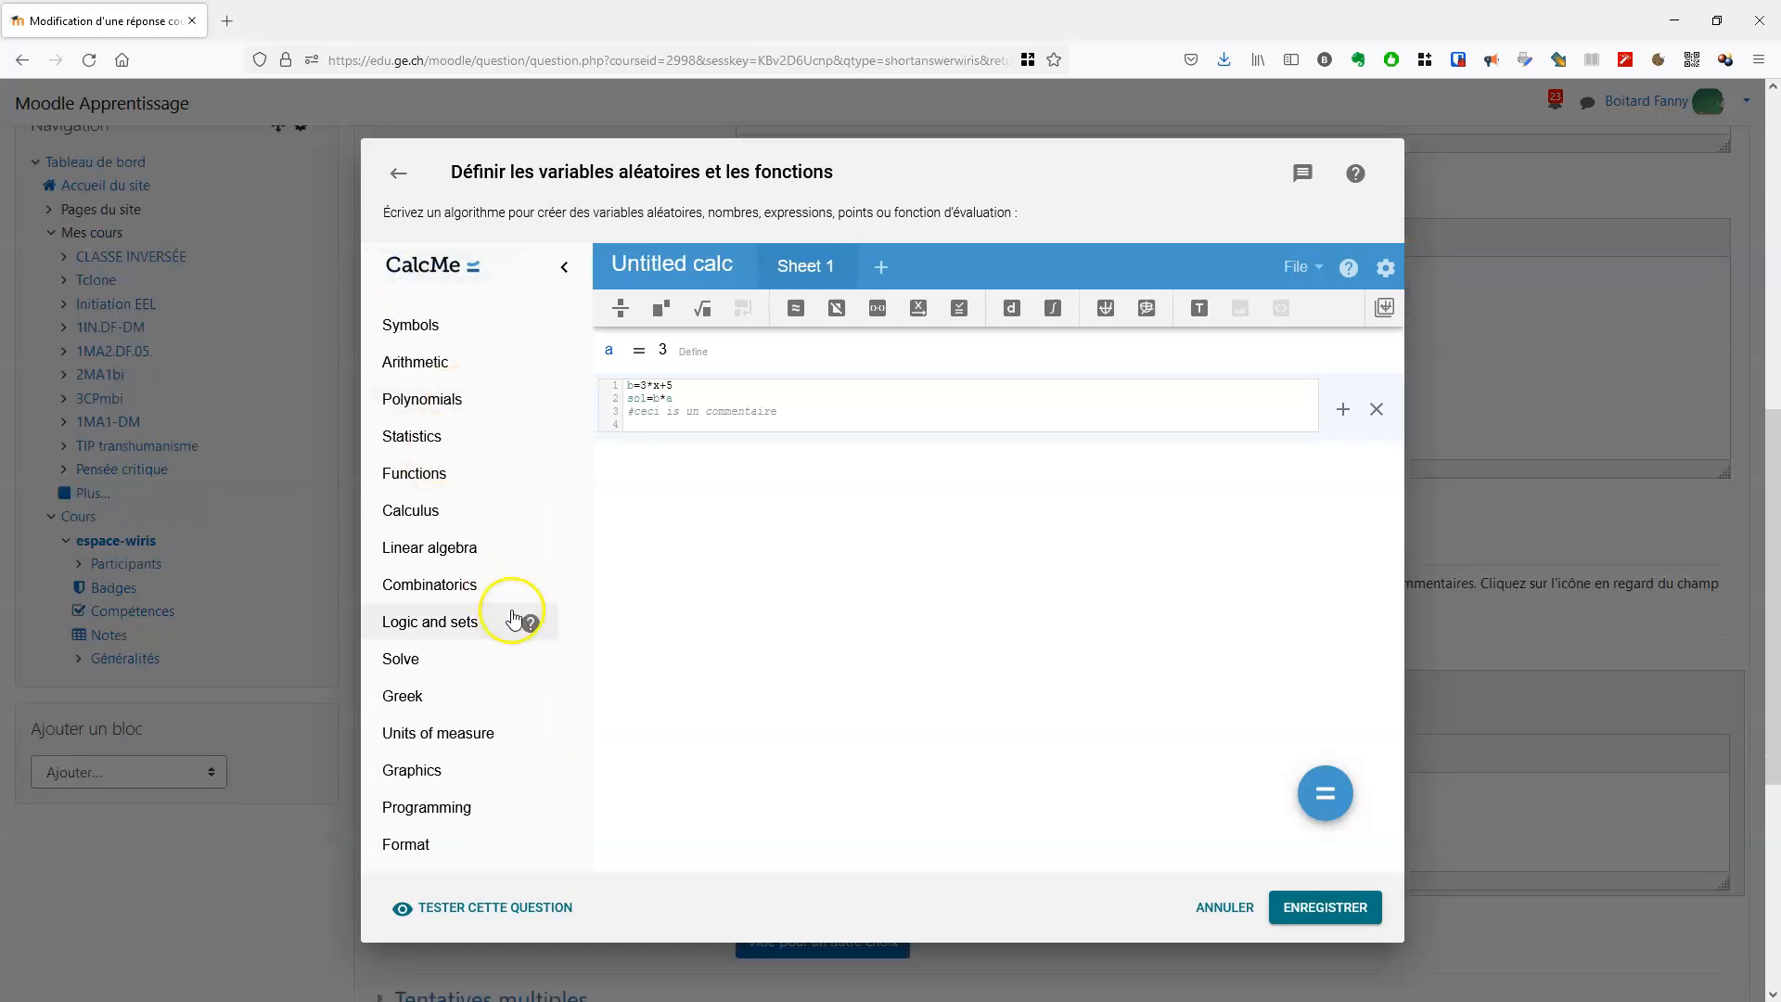
left_click(441, 811)
scroll(477, 482, "down", 3)
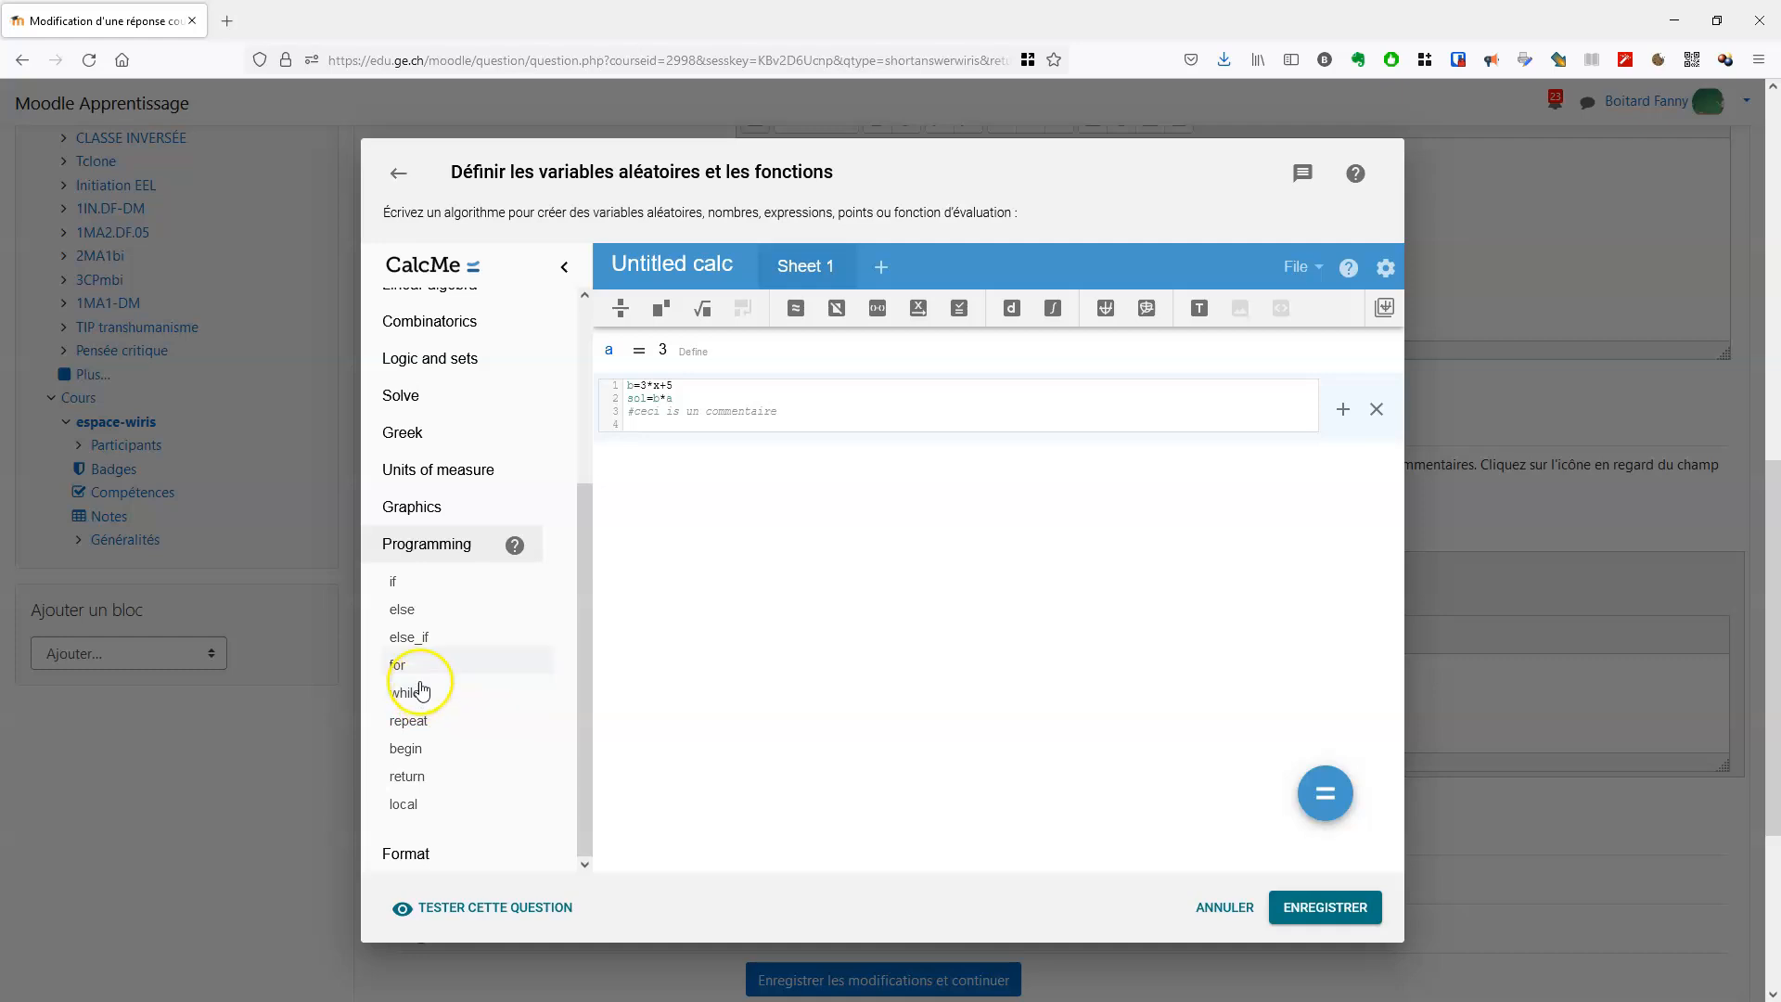
left_click(415, 665)
key("Return")
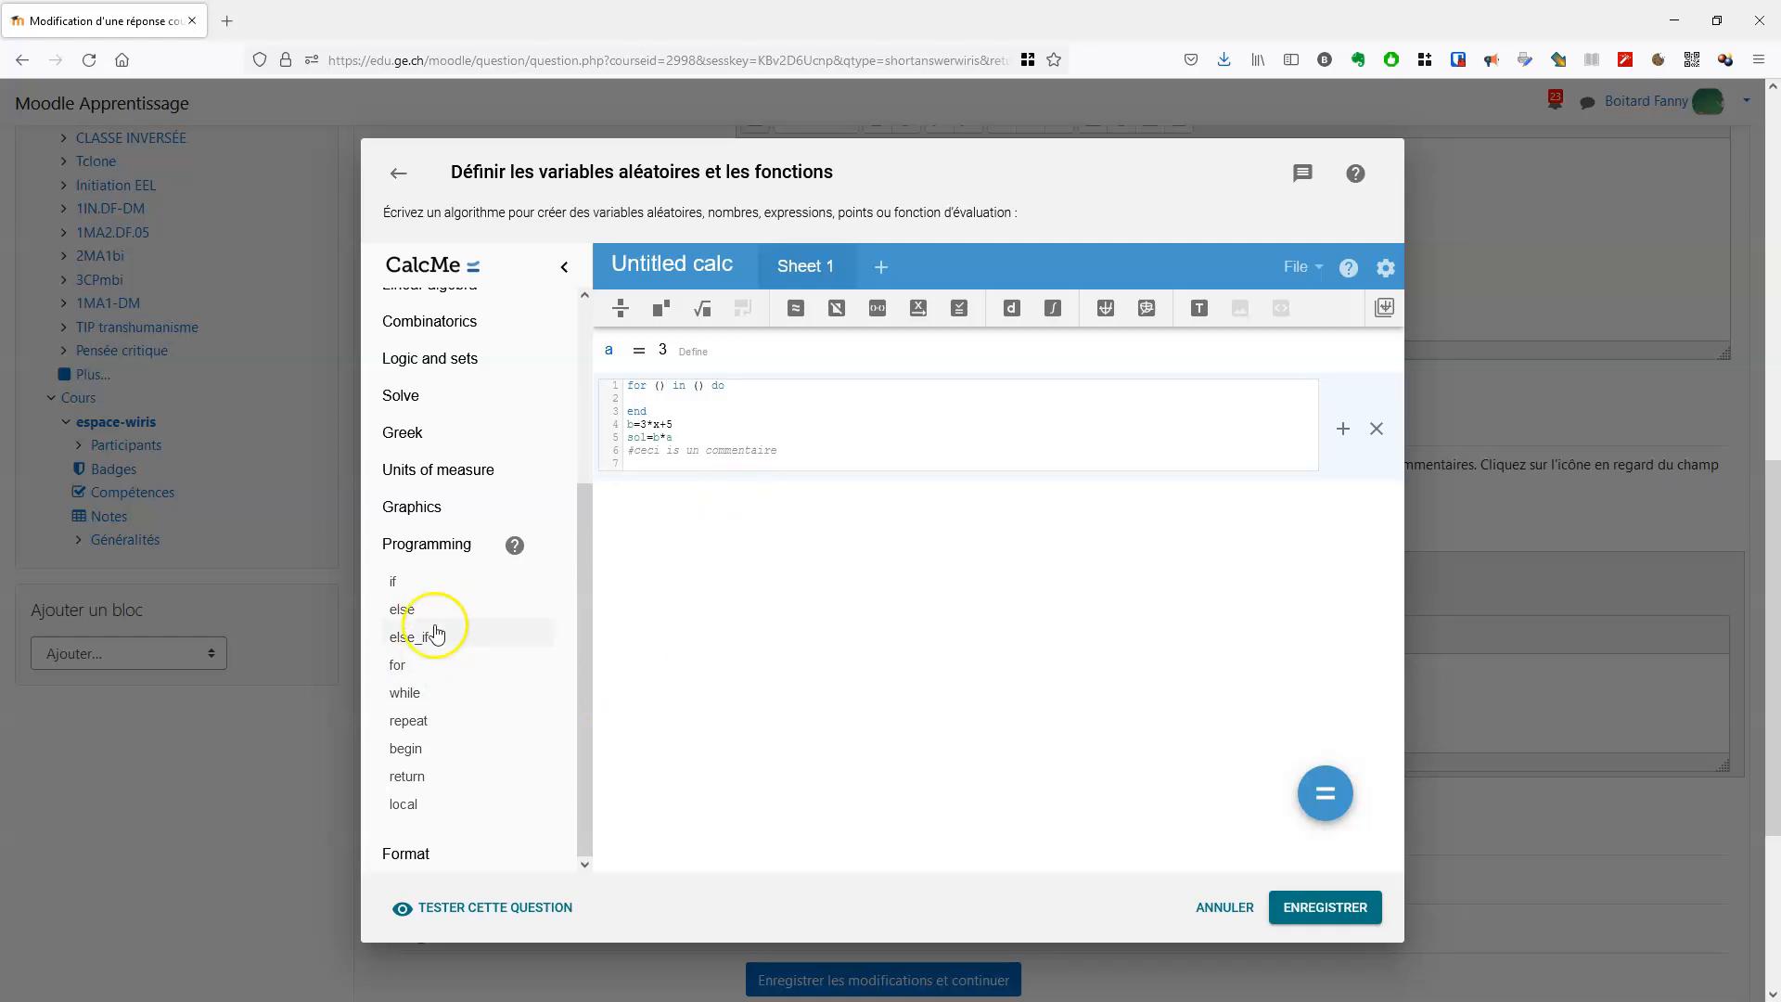
- Look over the CalcMe command categories and open the Wiris help documentation
scroll(436, 631, "up", 3)
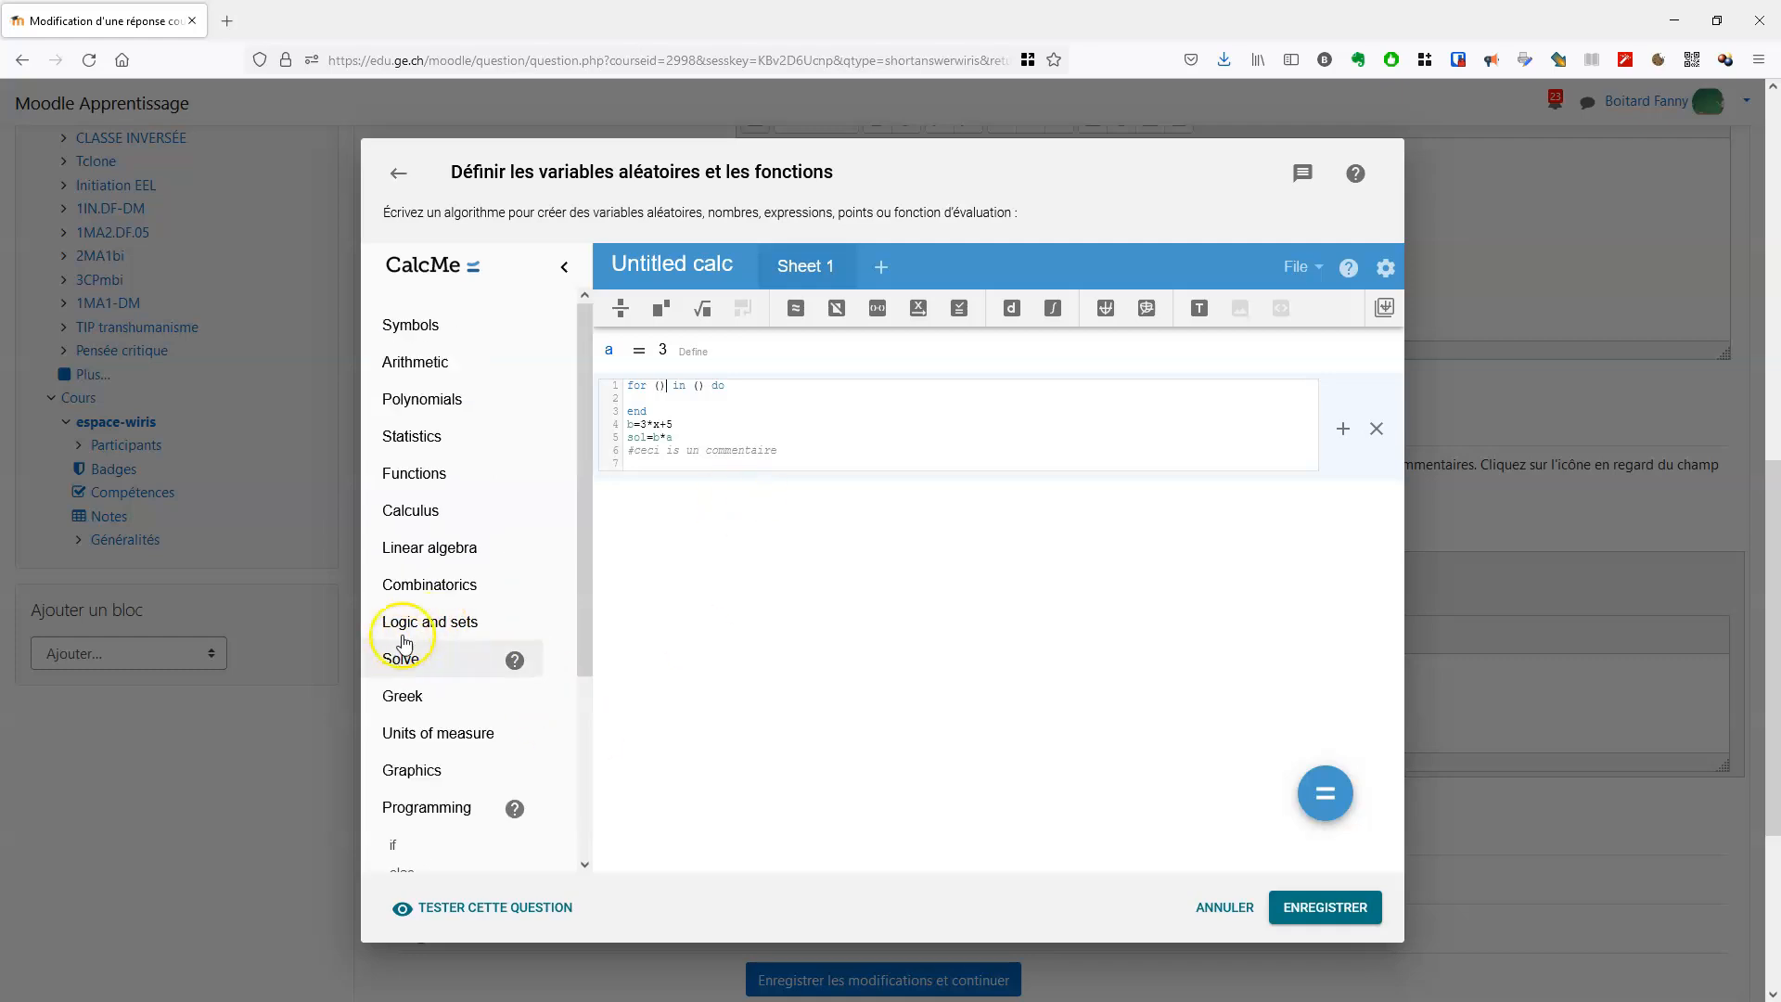
scroll(528, 564, "down", 3)
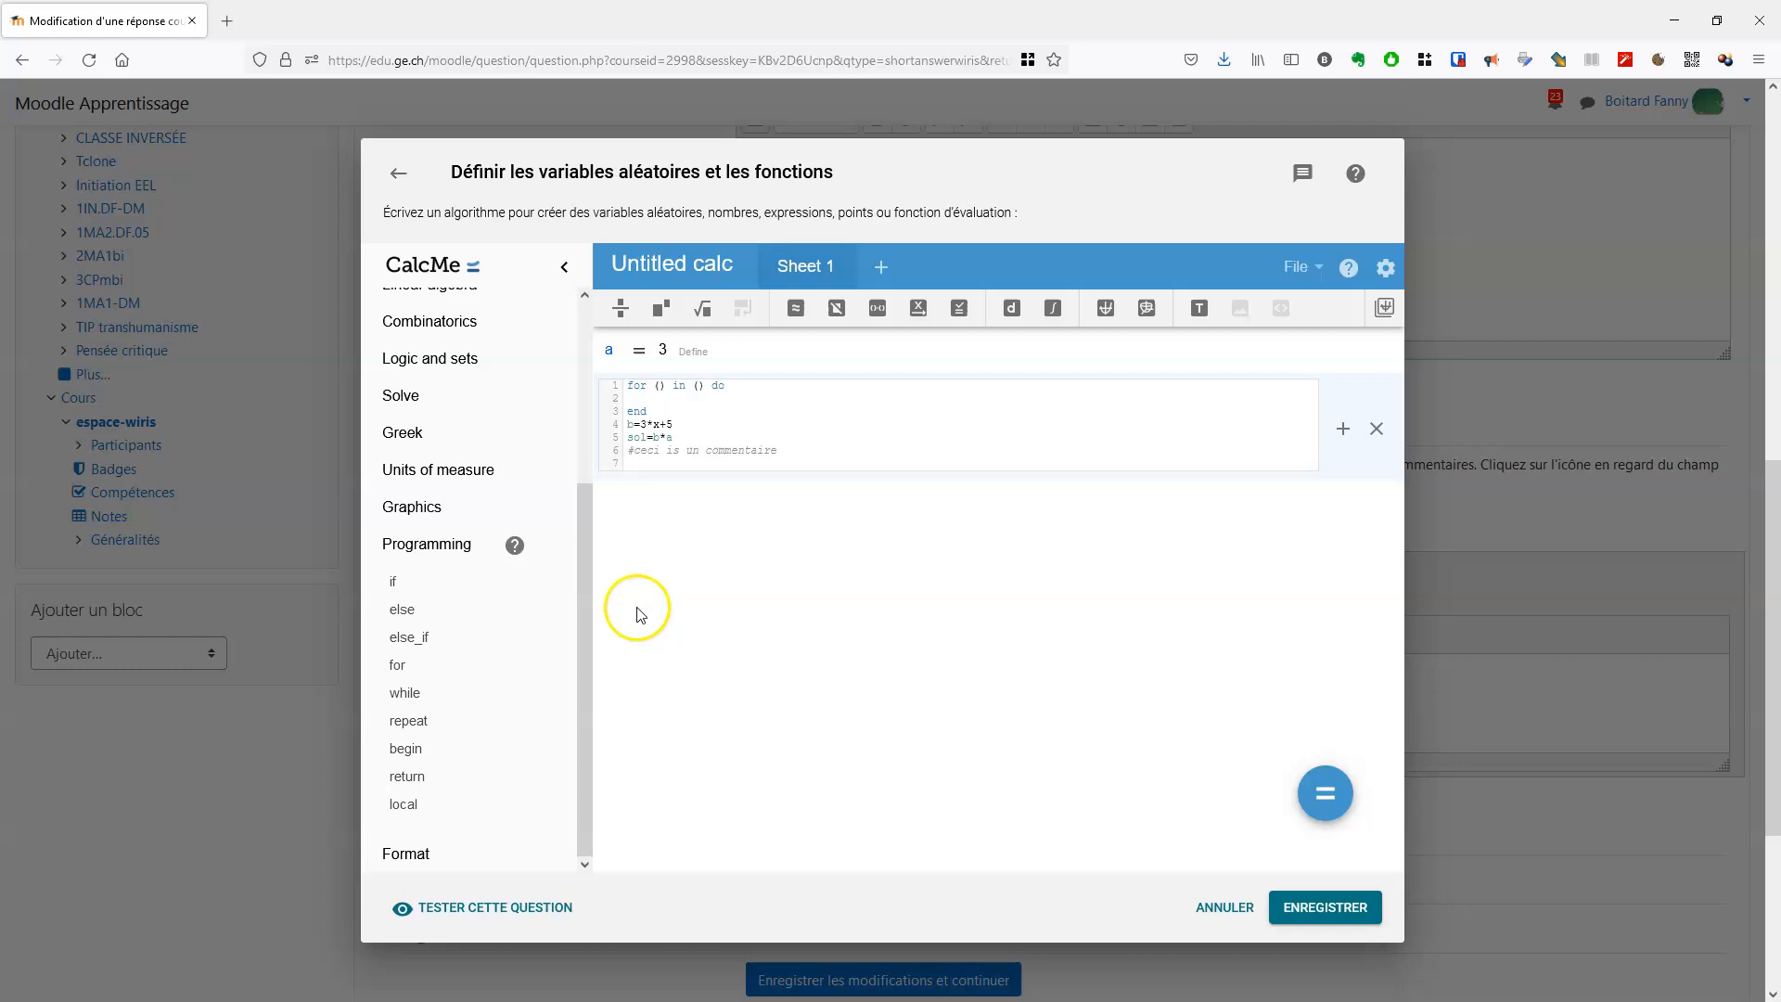
left_click(1355, 175)
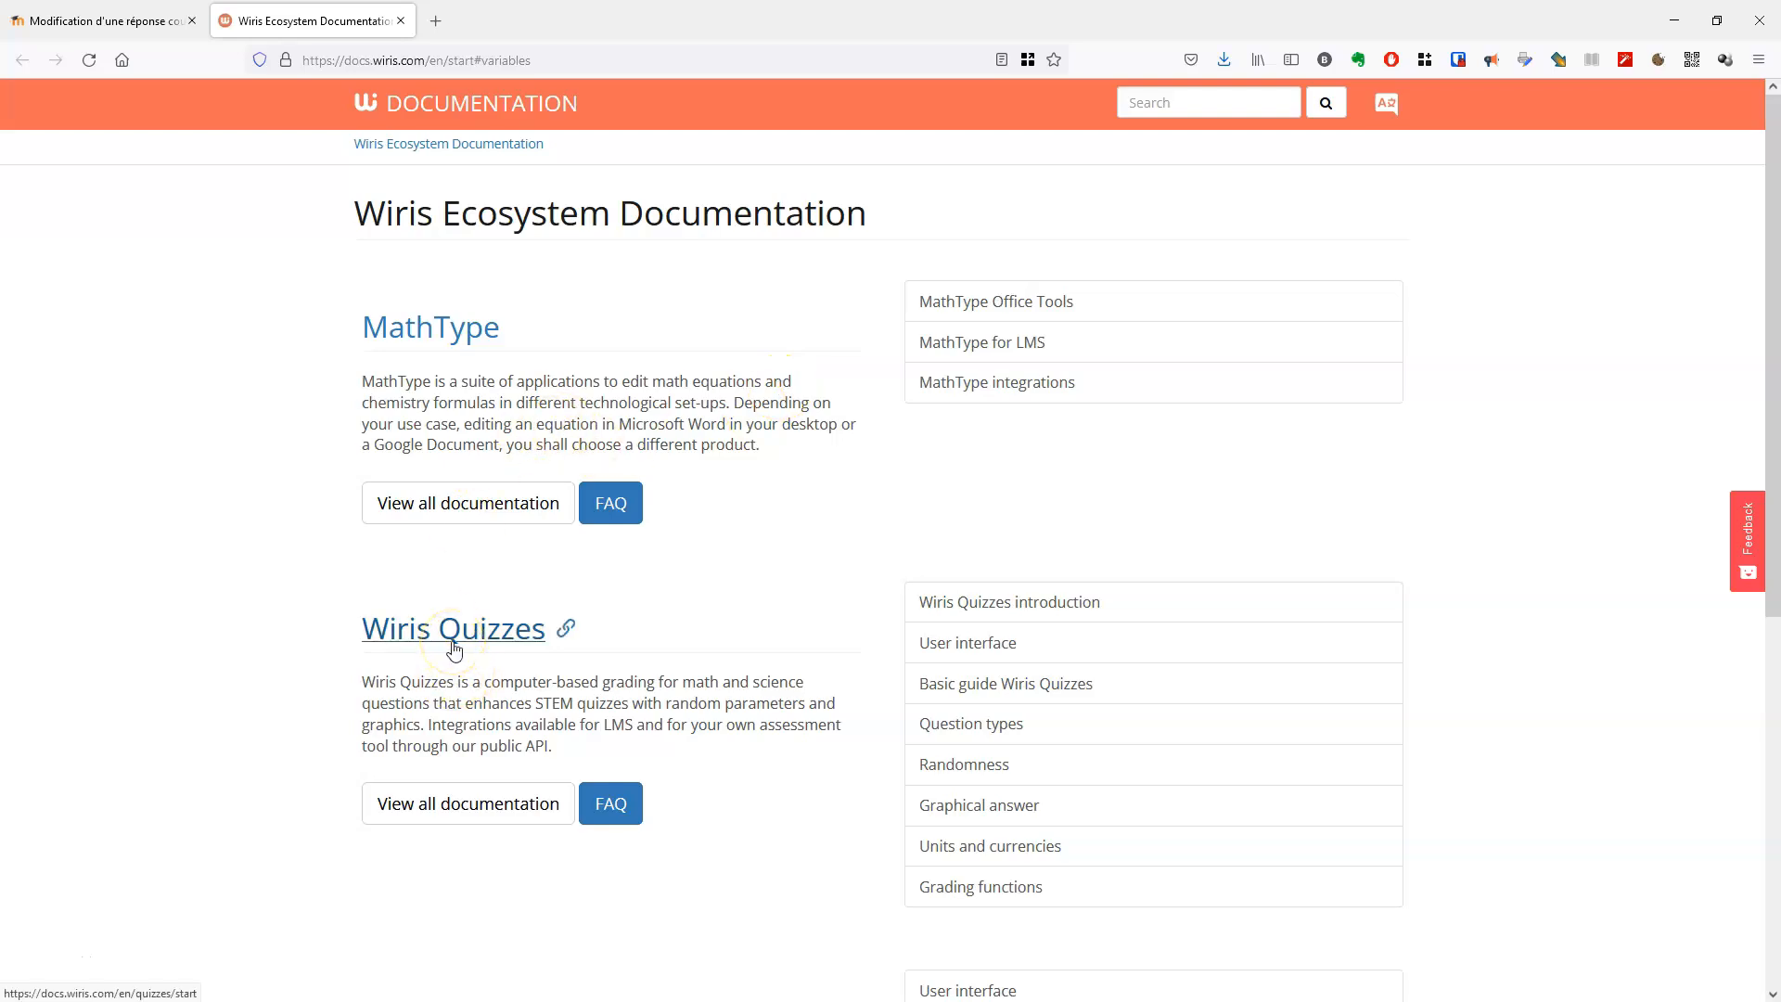
- Return to the Moodle question, delete the for loop template from the code block and save the algorithm
scroll(455, 649, "down", 2)
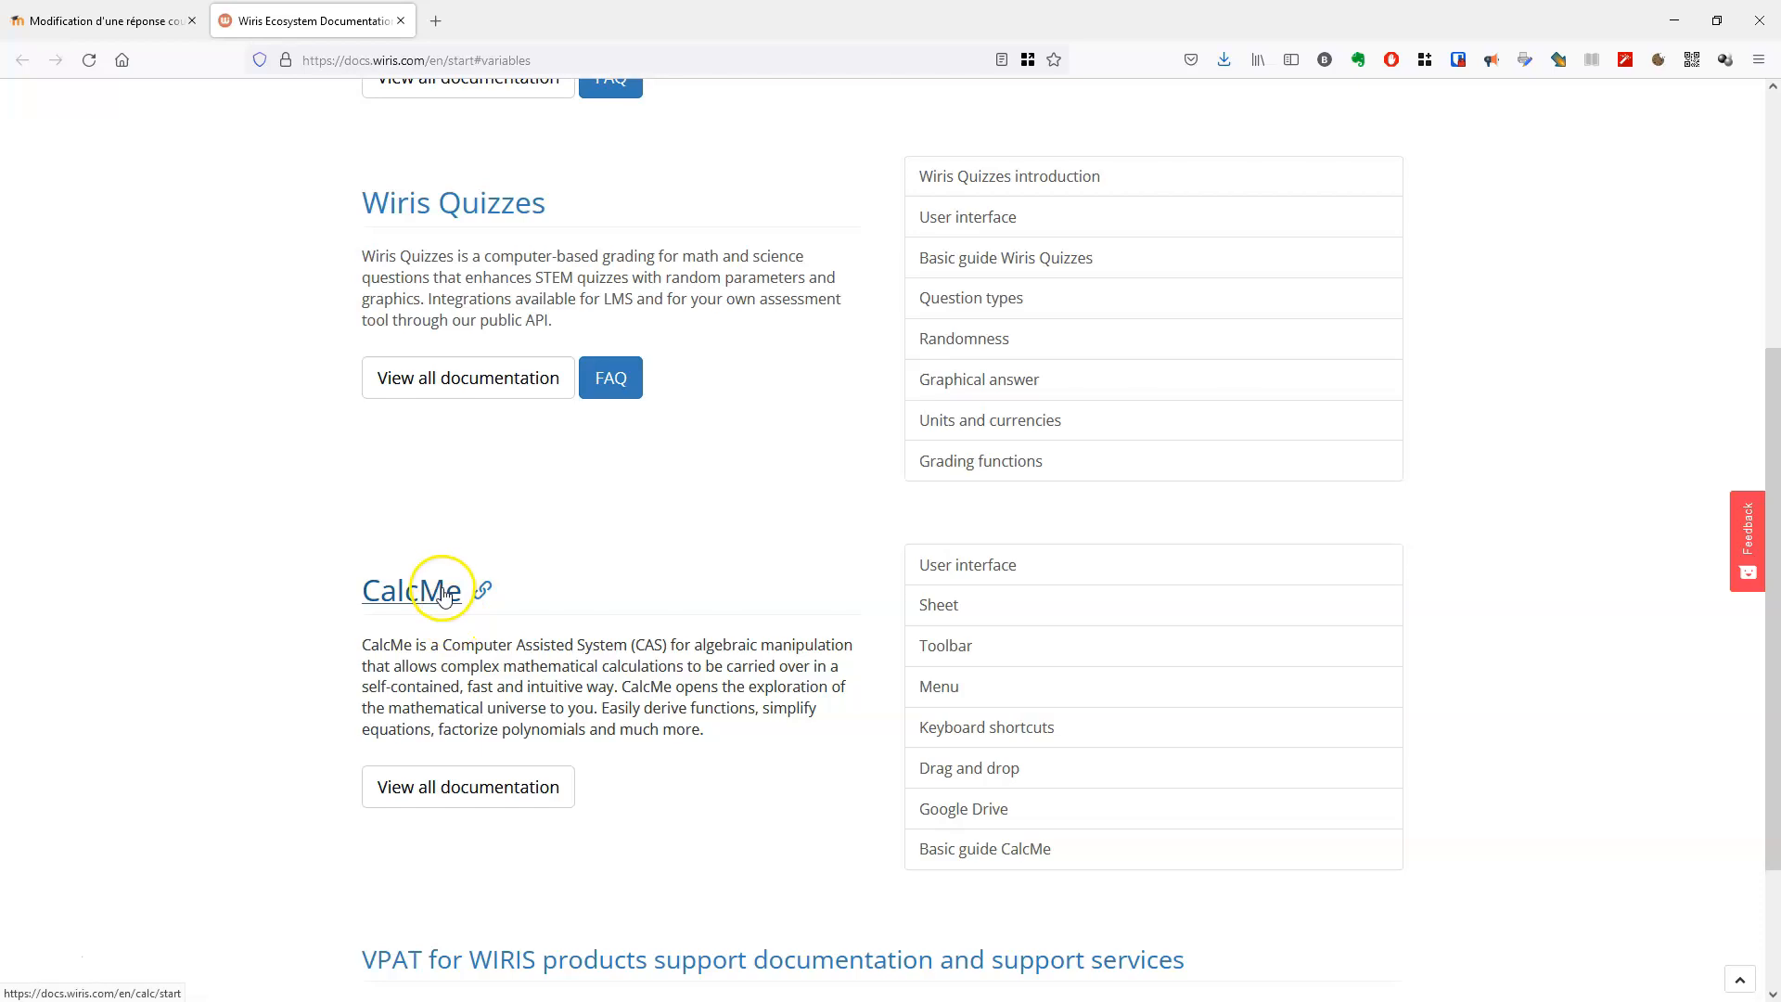
left_click(139, 21)
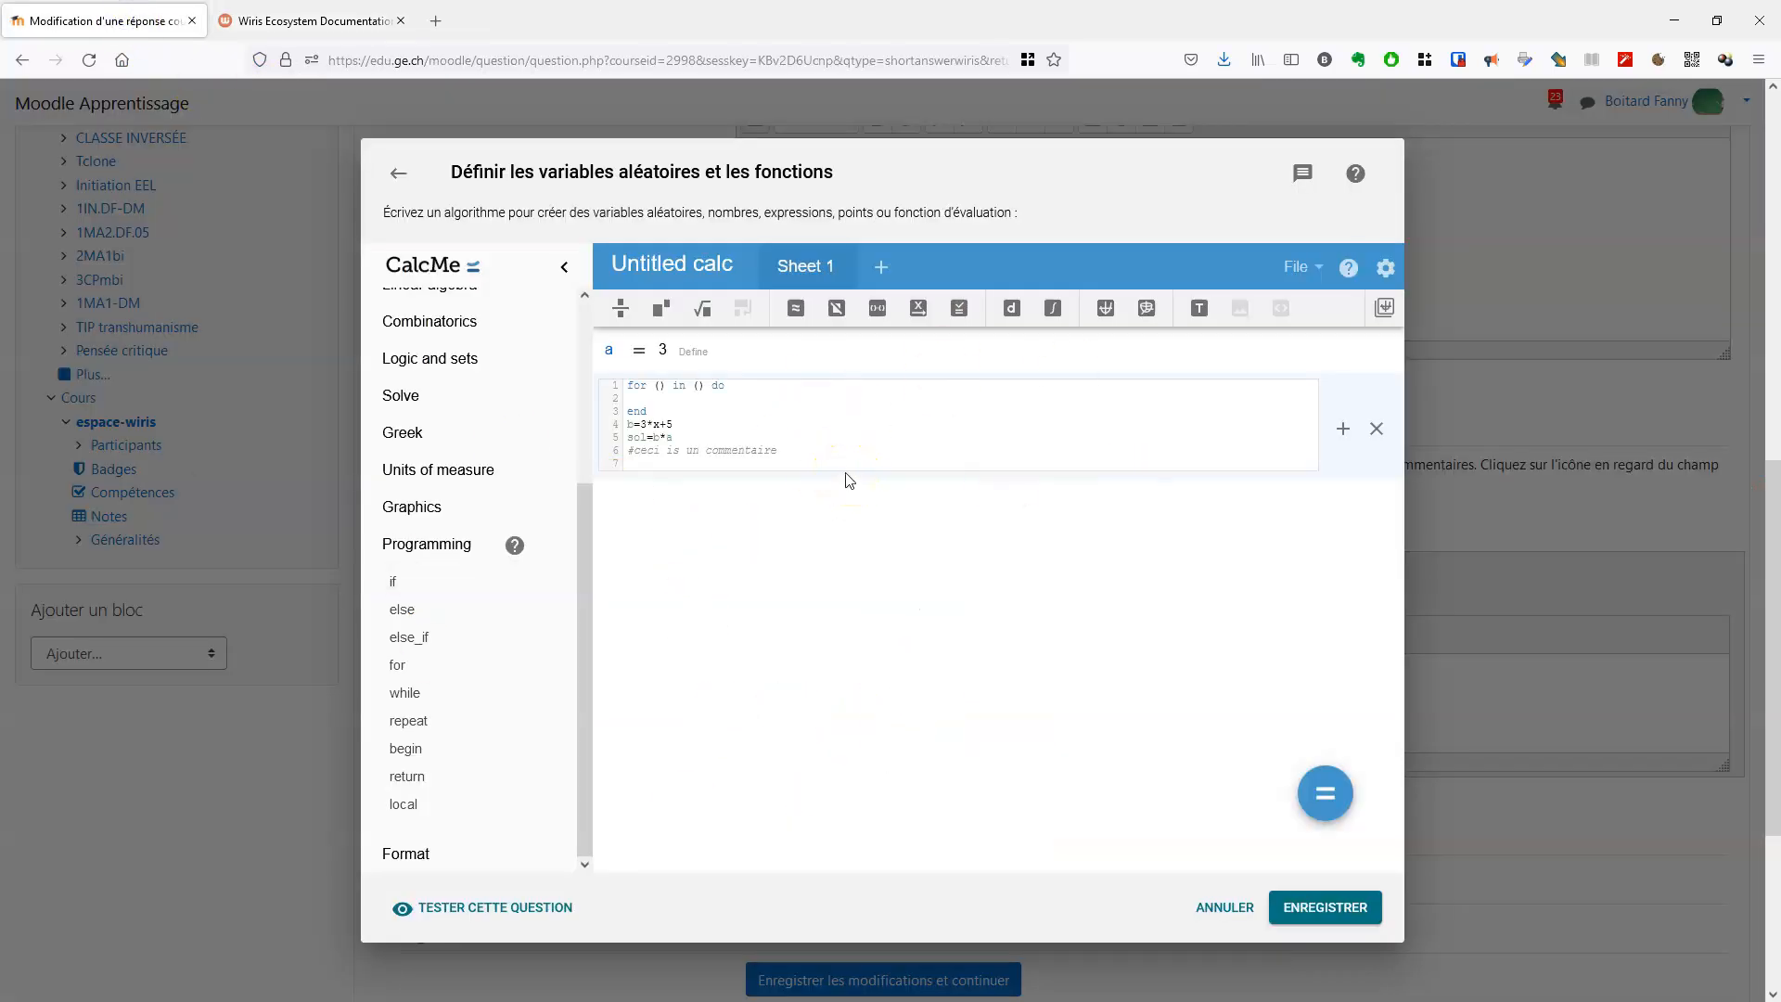
left_click_drag(733, 415, 560, 366)
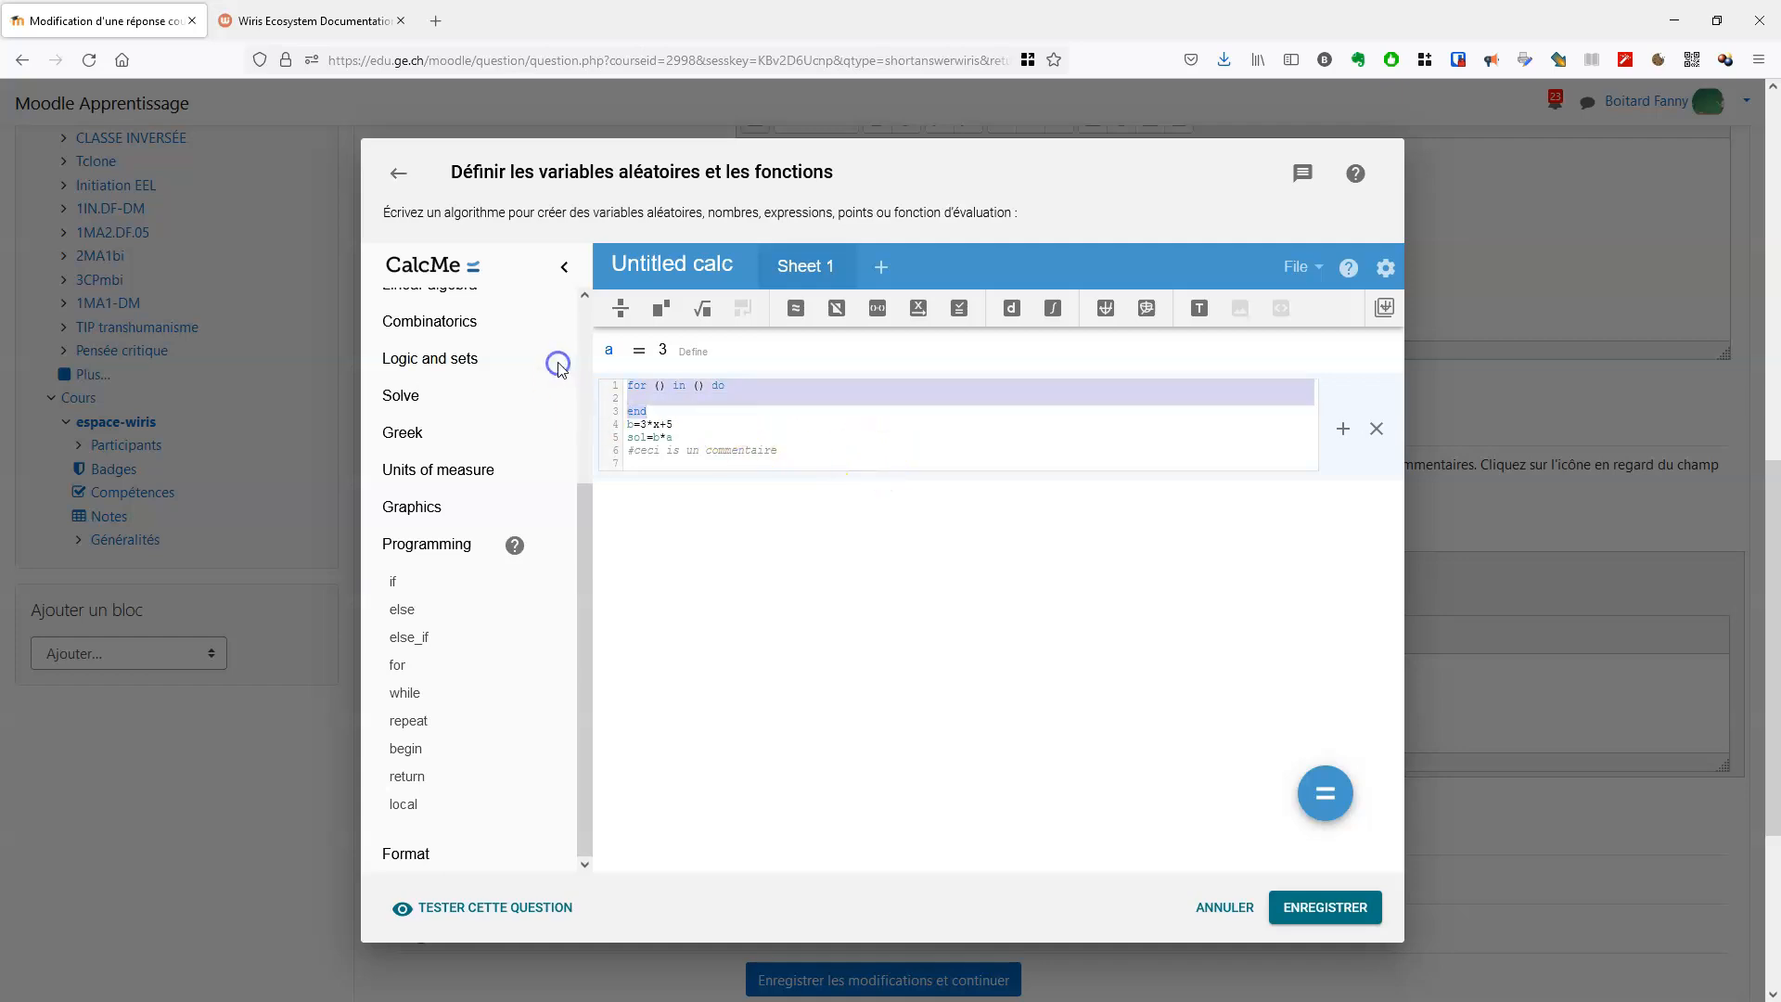
key("Delete")
left_click(1325, 907)
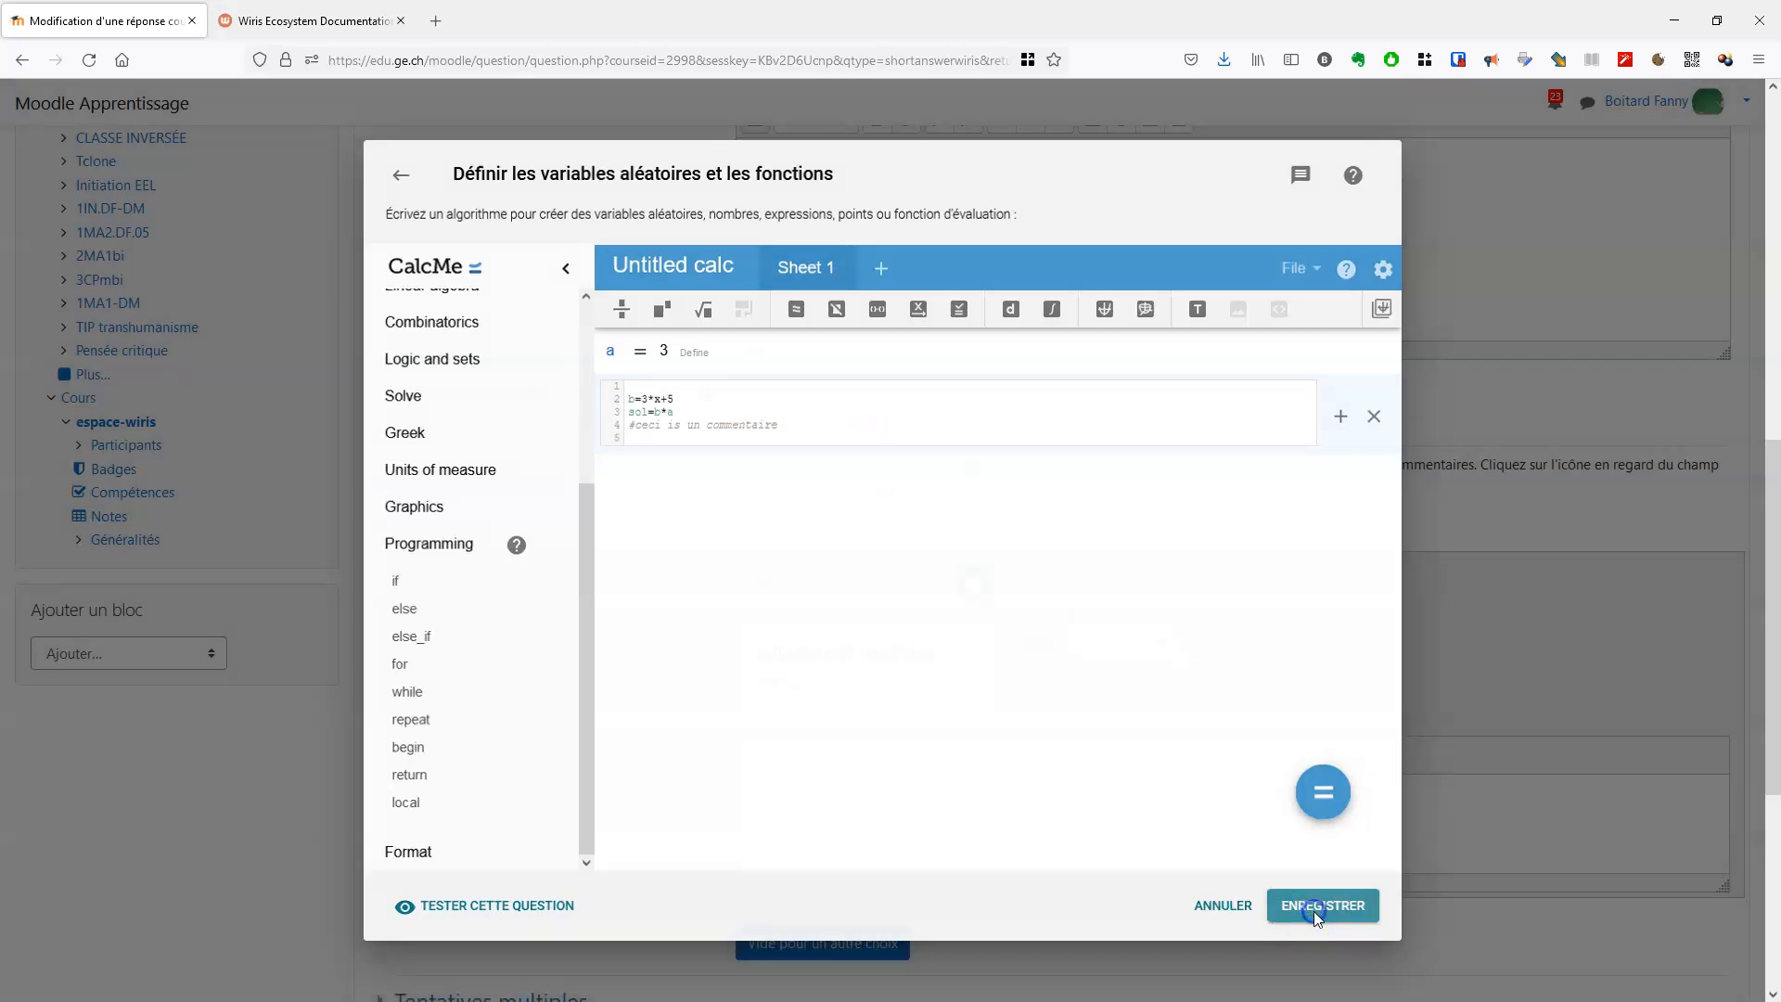
- Reopen the settings of answer #sol and test the question with the student answer 3x+6x+15
left_click(972, 582)
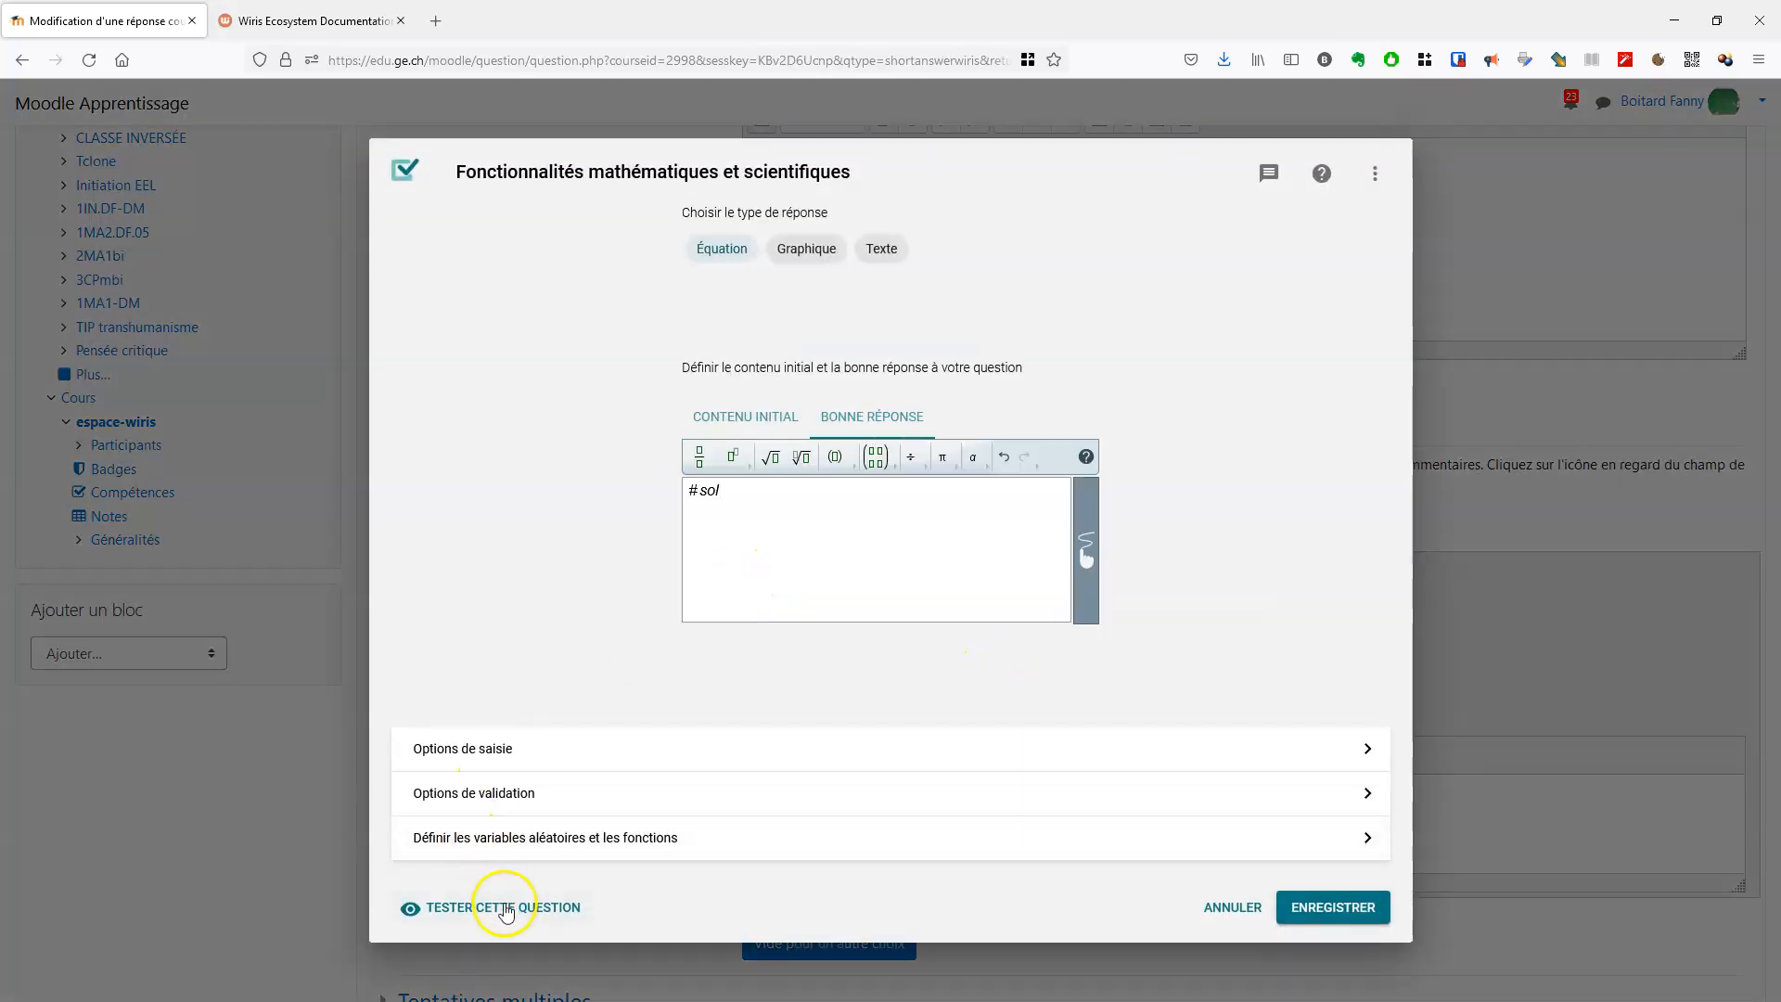
left_click(506, 910)
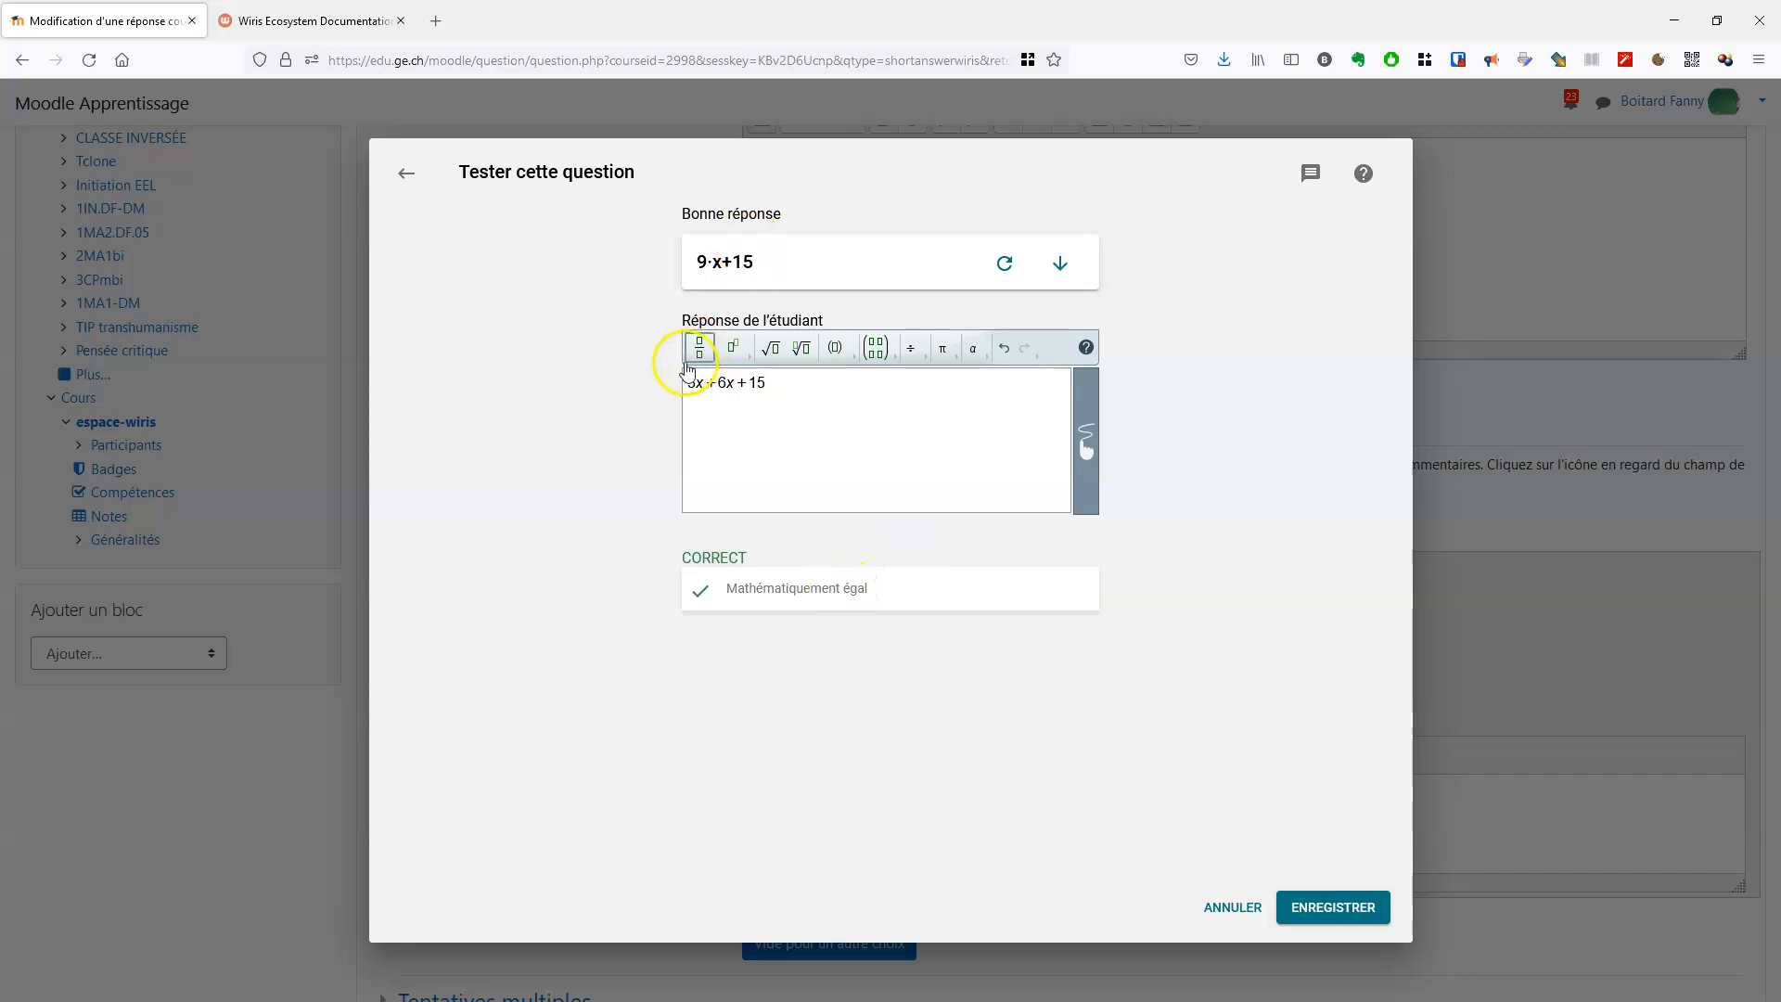
left_click(406, 176)
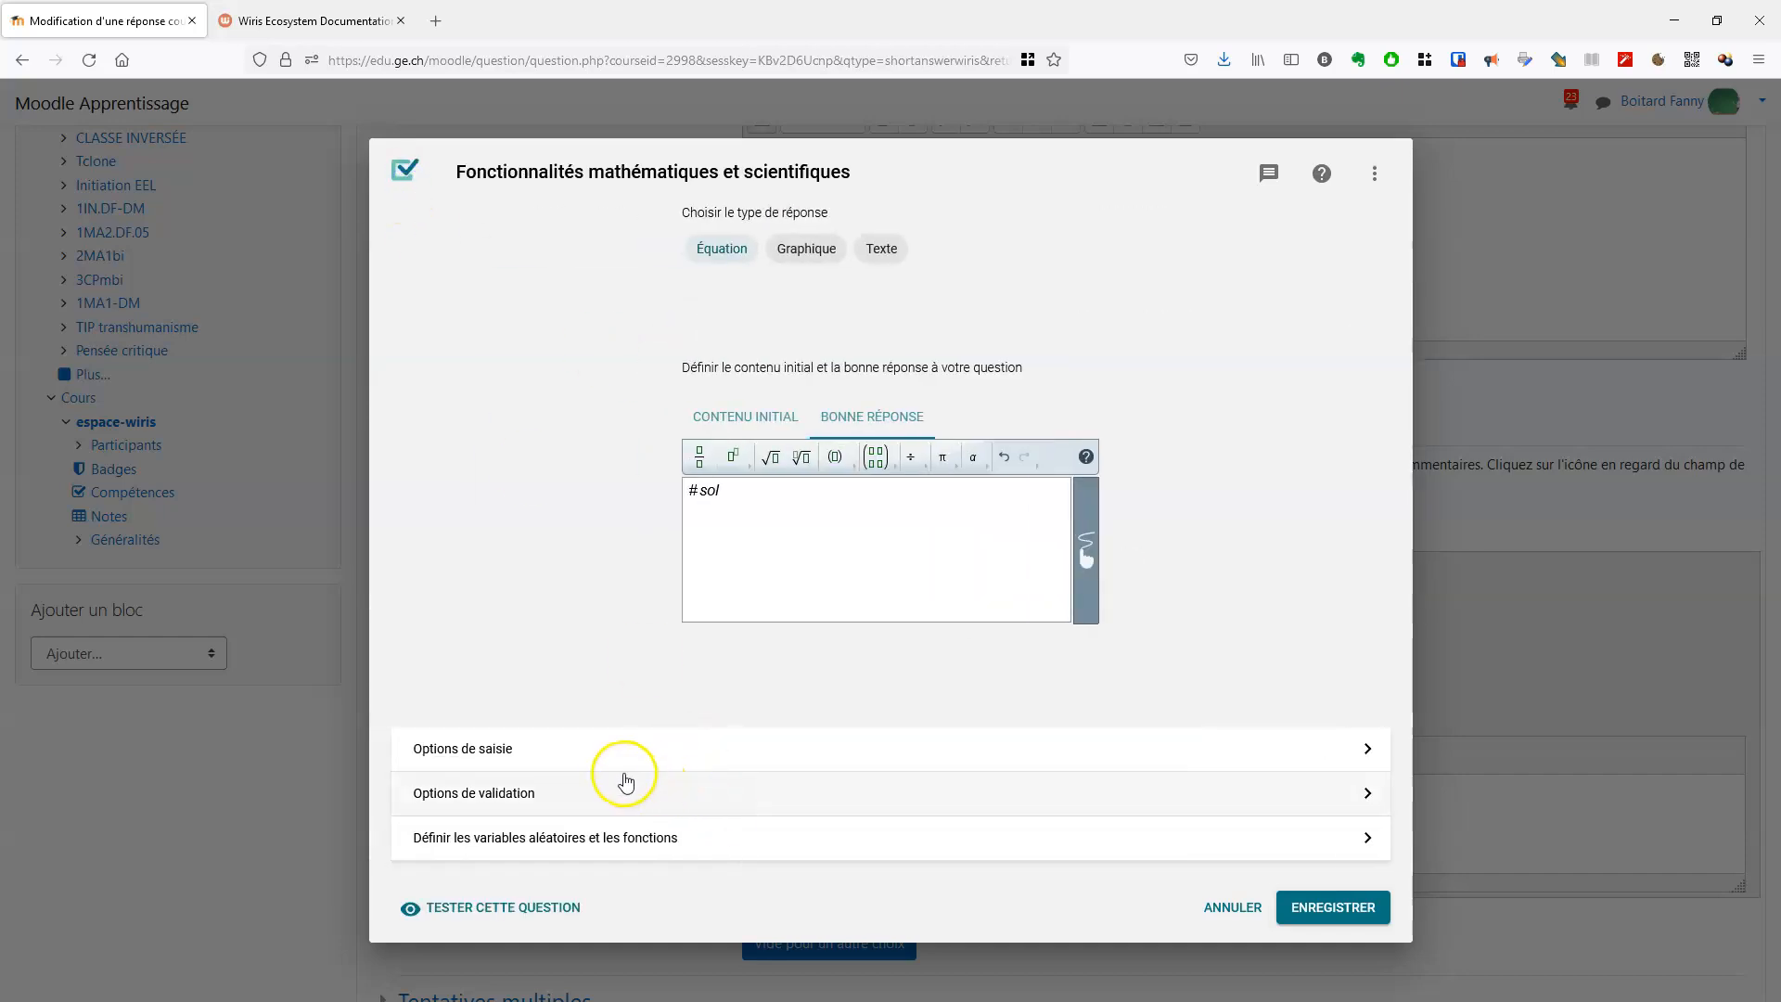
- Require the student's answer to be simplified (Simplifiée) in the validation options
left_click(624, 791)
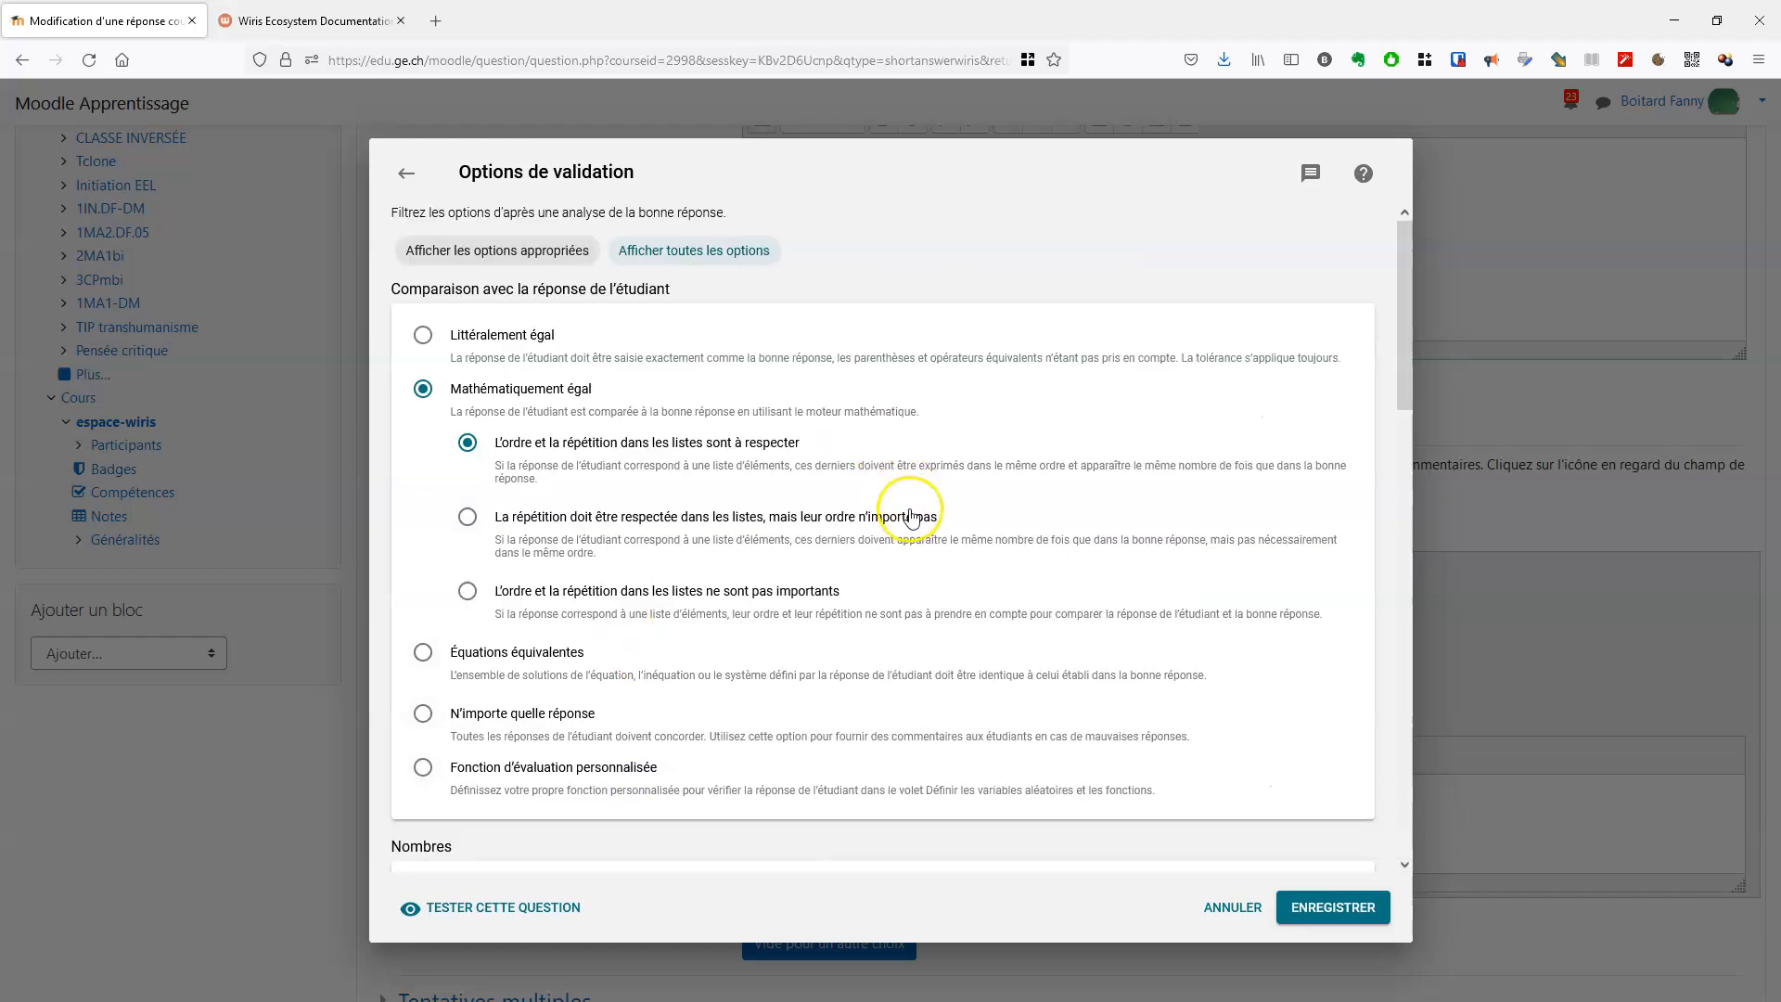
scroll(797, 519, "down", 5)
scroll(798, 538, "down", 5)
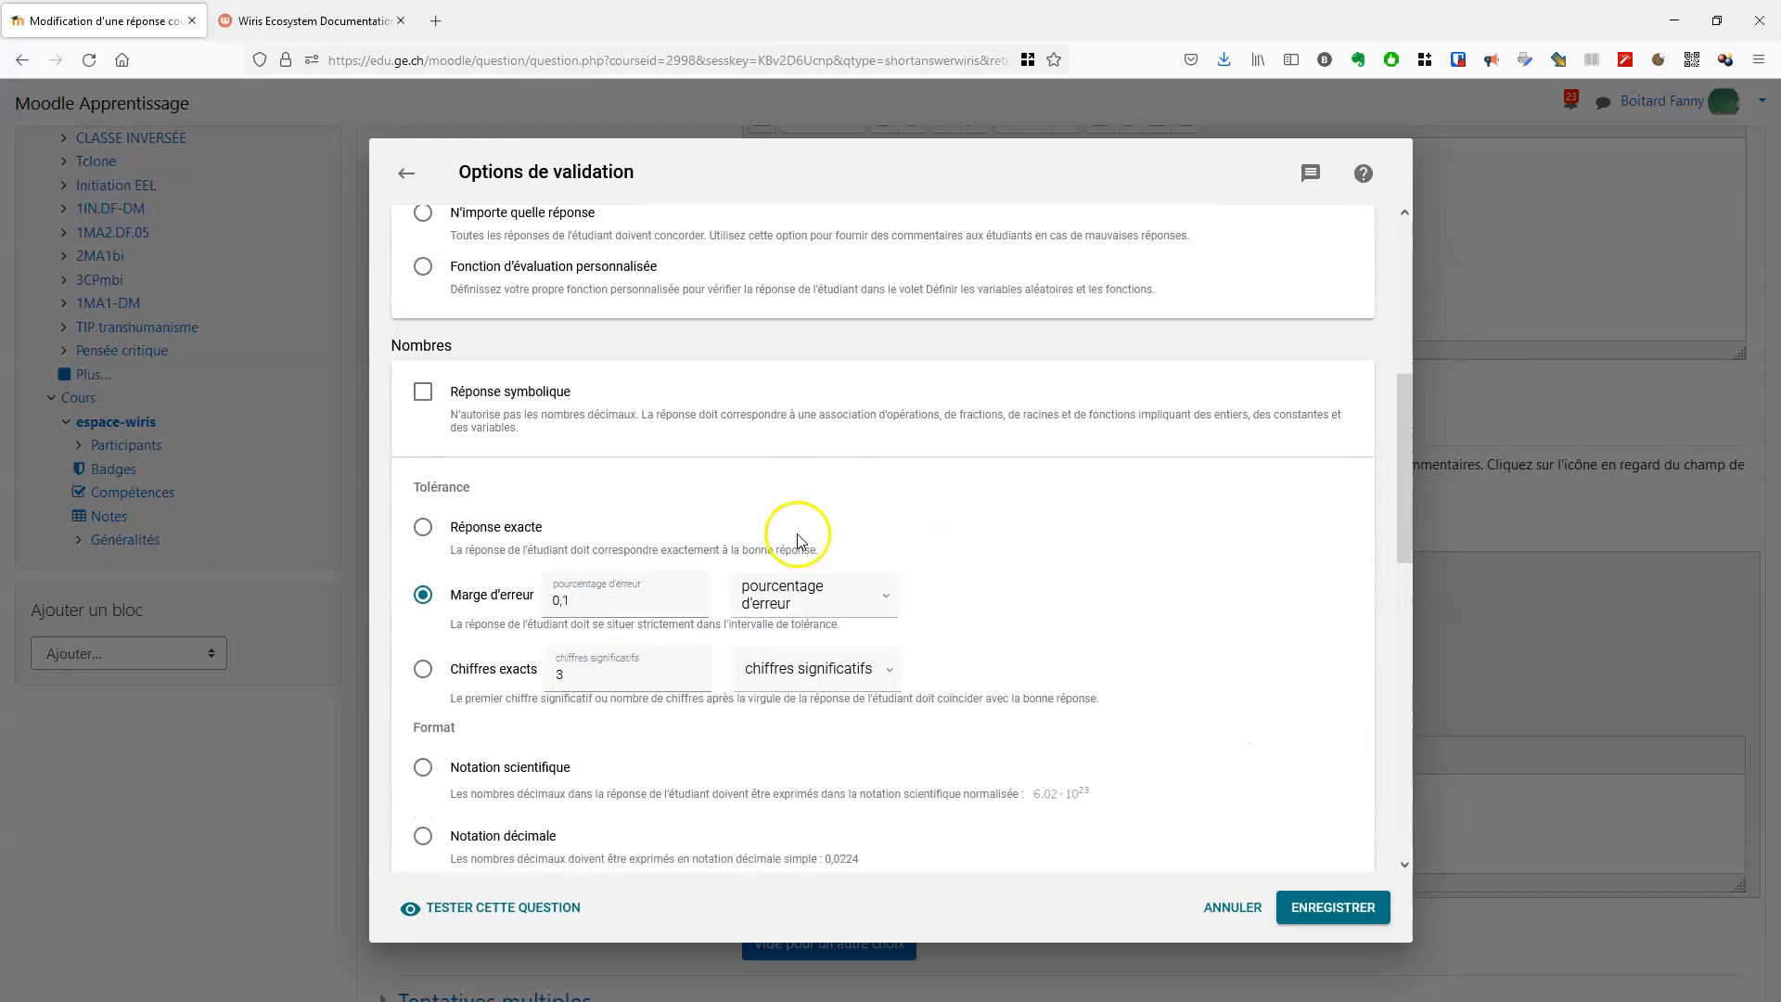
left_click(485, 717)
- Test the simplification requirement by entering 3x+6x+15 as the student answer
left_click(551, 914)
type("3x+6x")
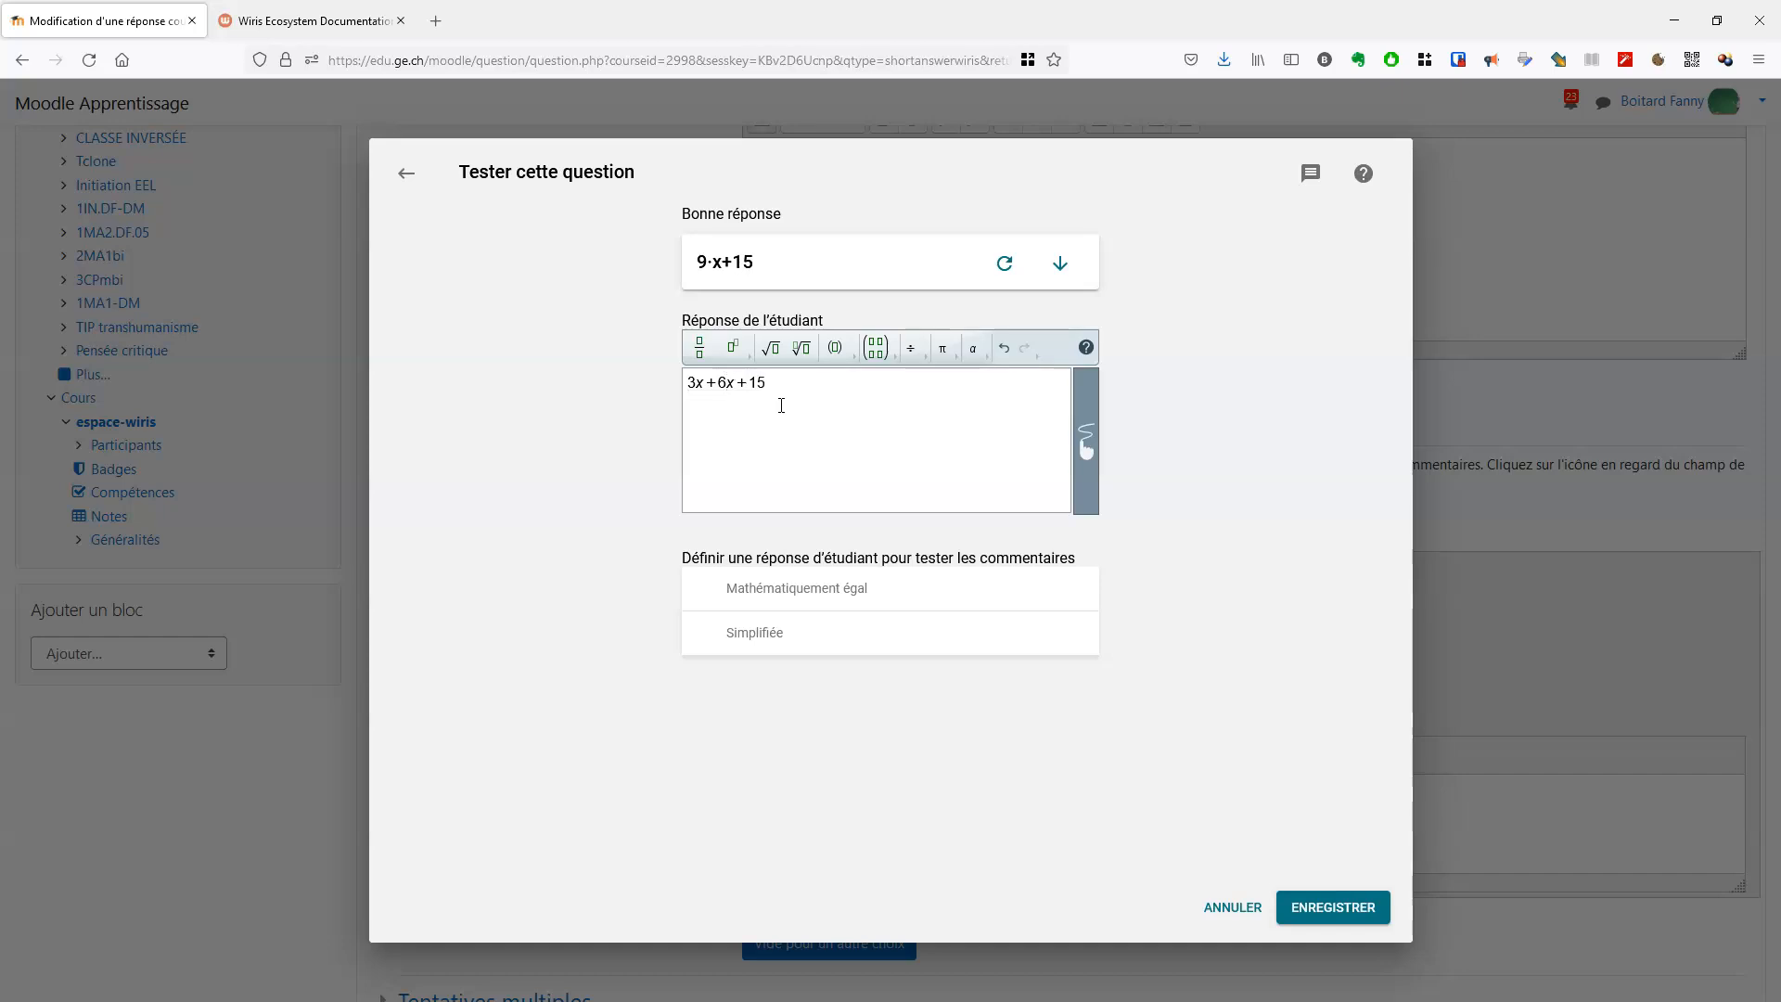
type("+15")
left_click(815, 426)
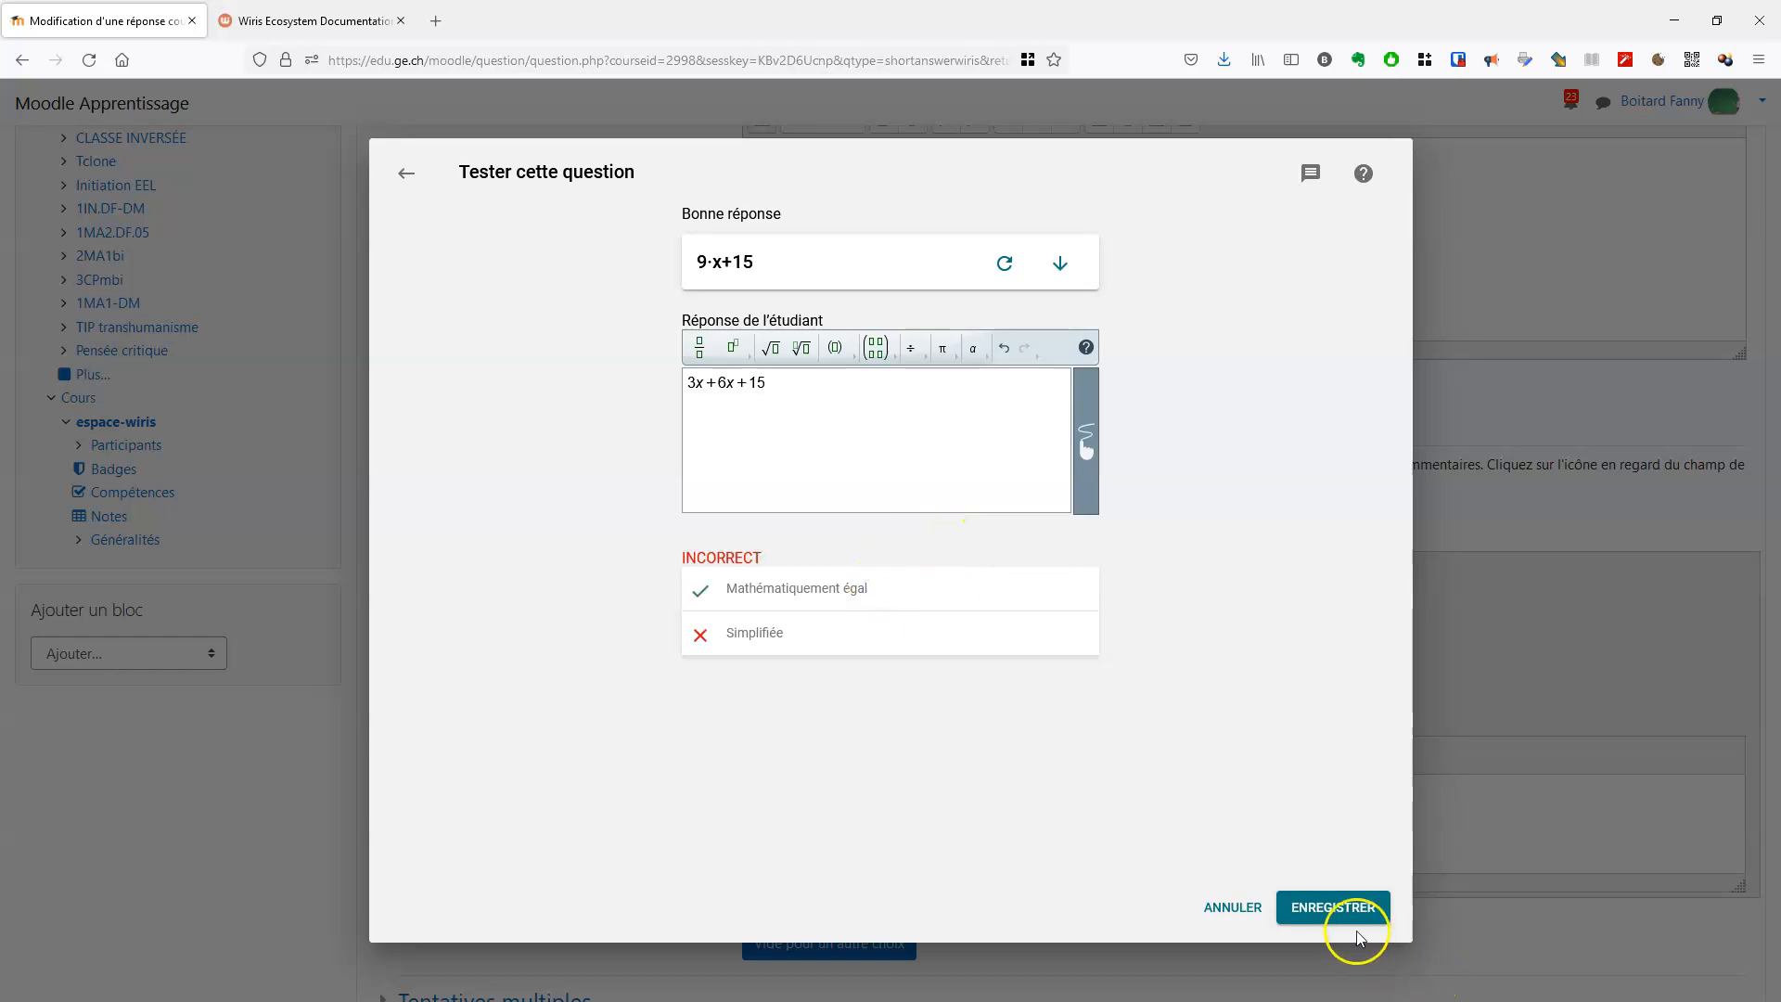
- Save the answer's mathematical settings and the whole question
left_click(1321, 911)
scroll(1243, 474, "down", 3)
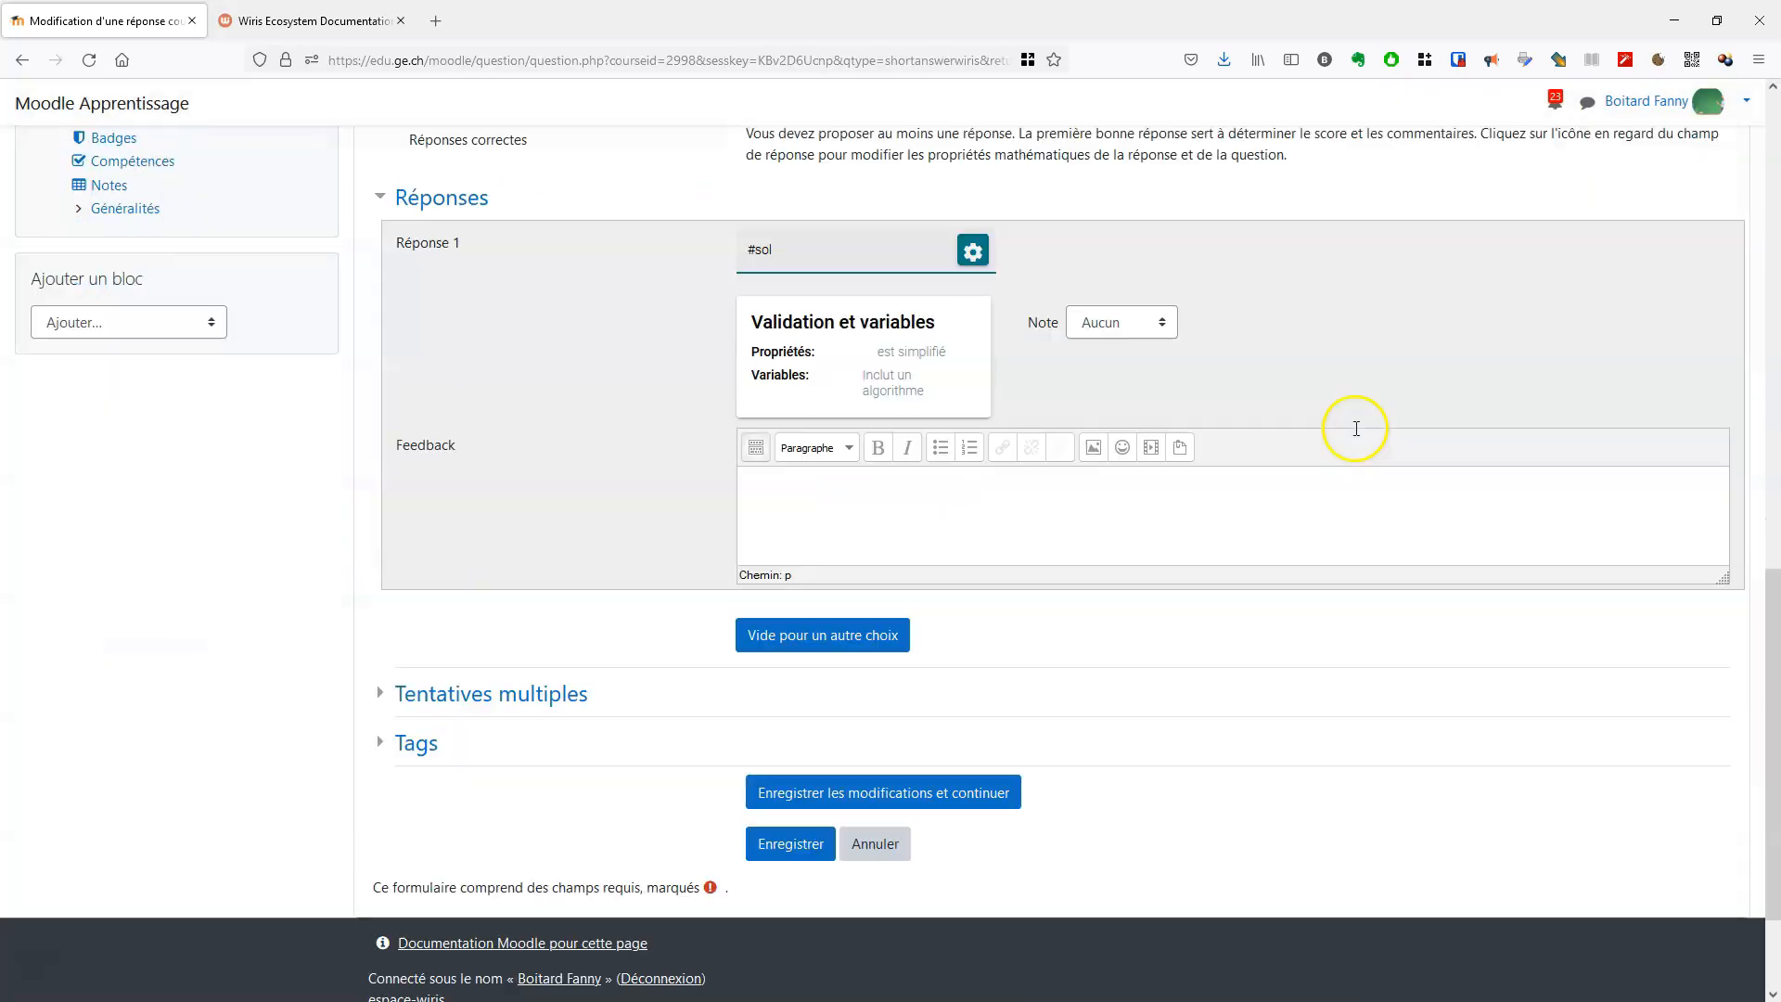
left_click(793, 845)
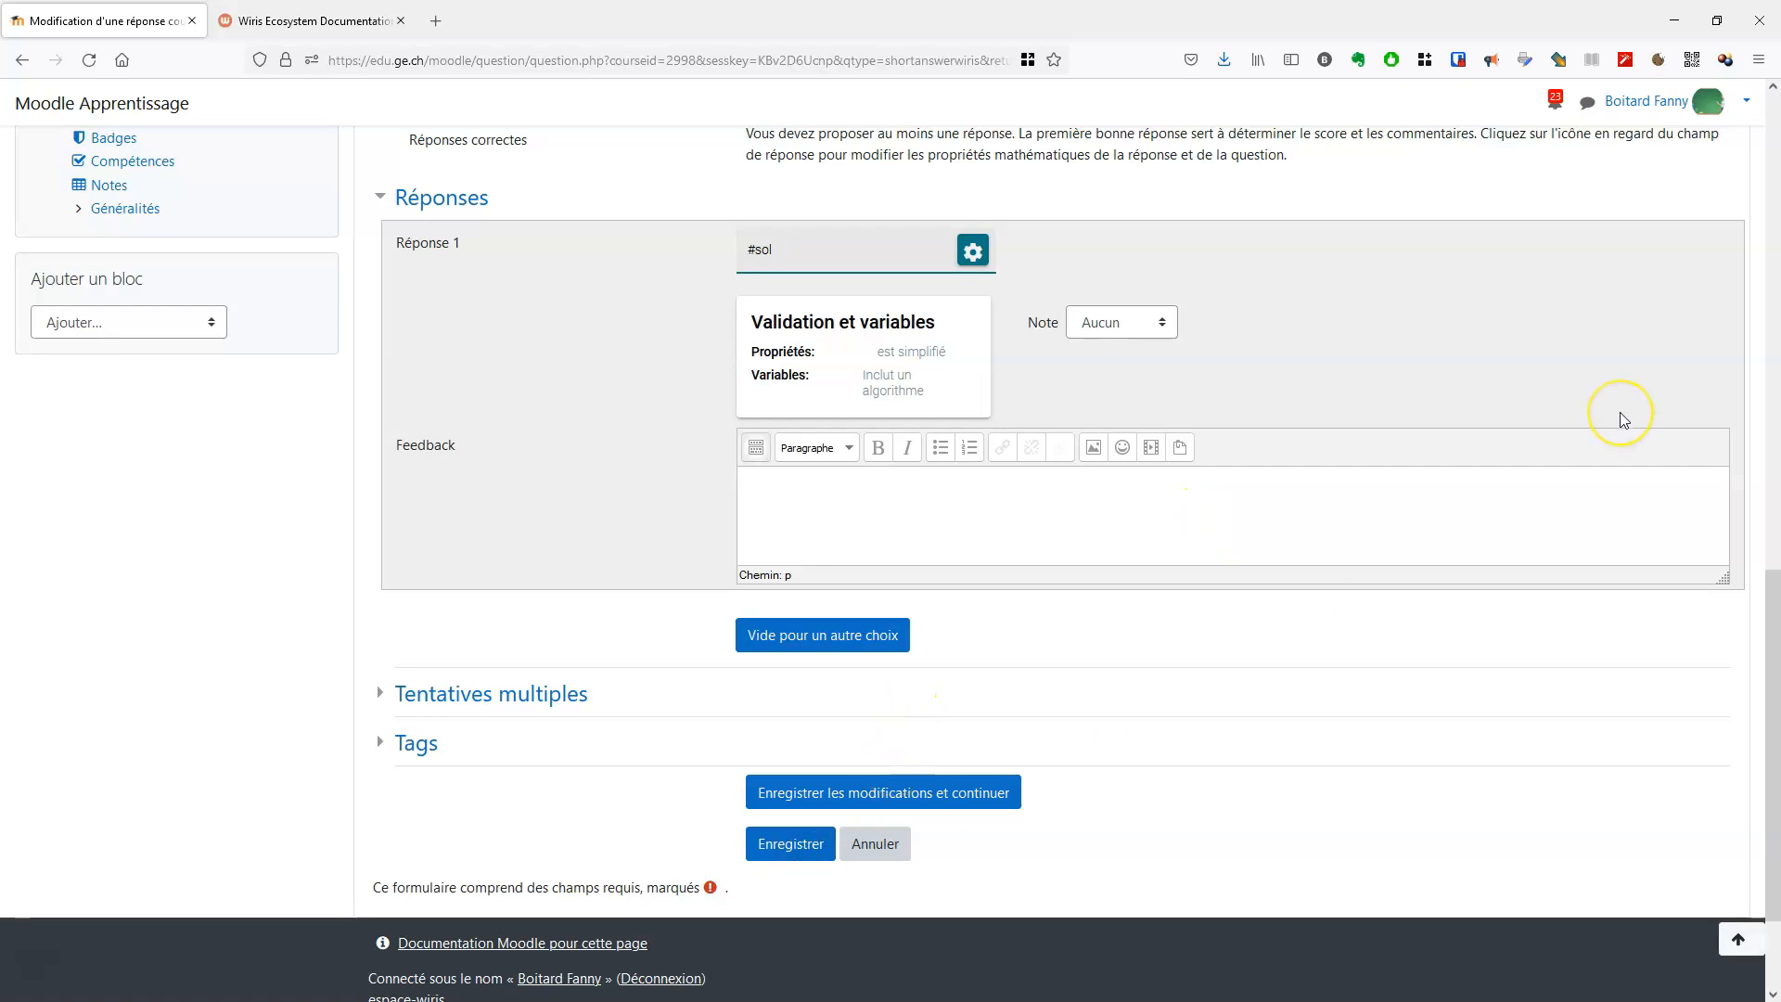